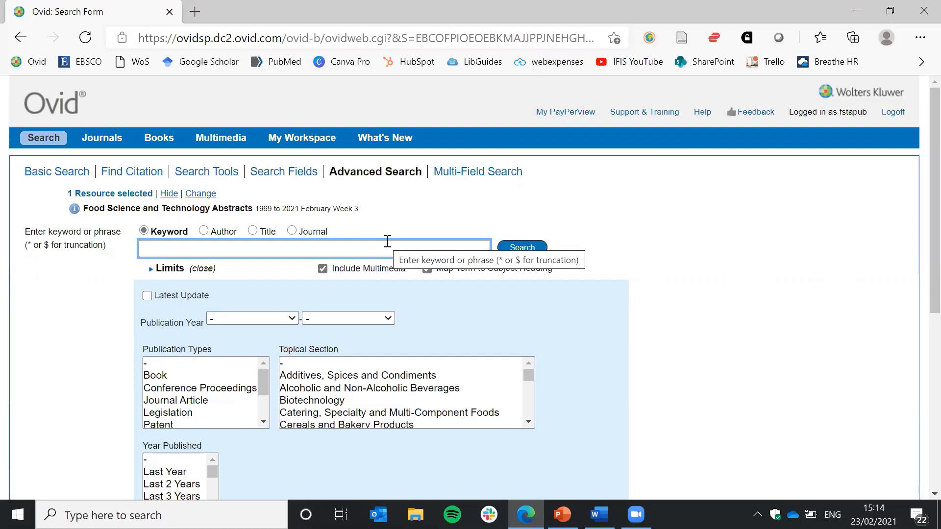
Run a keyword search for 'mouse of the model' with subject-heading mapping turned off.
type("mouse")
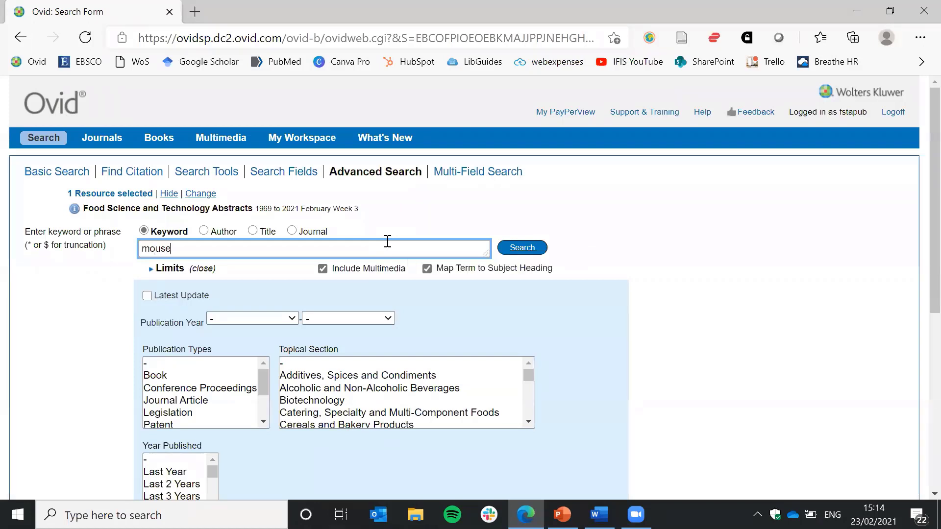
type(" of teh")
key("BackSpace")
key("BackSpace")
key("BackSpace")
key("BackSpace")
type("the model")
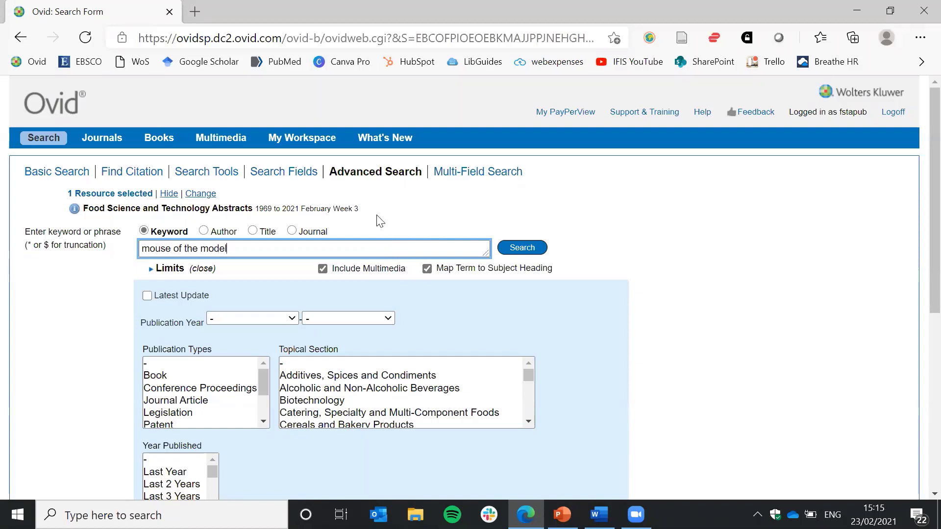
left_click(428, 270)
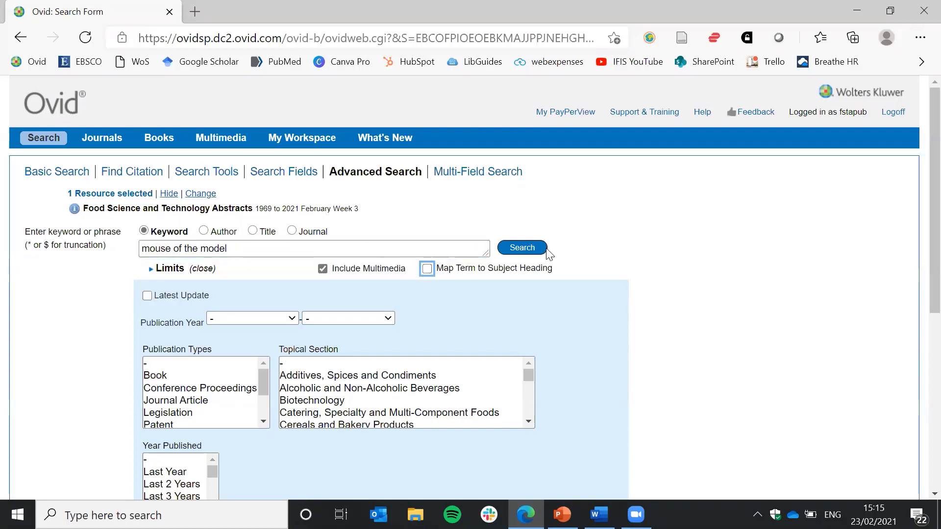
left_click(522, 248)
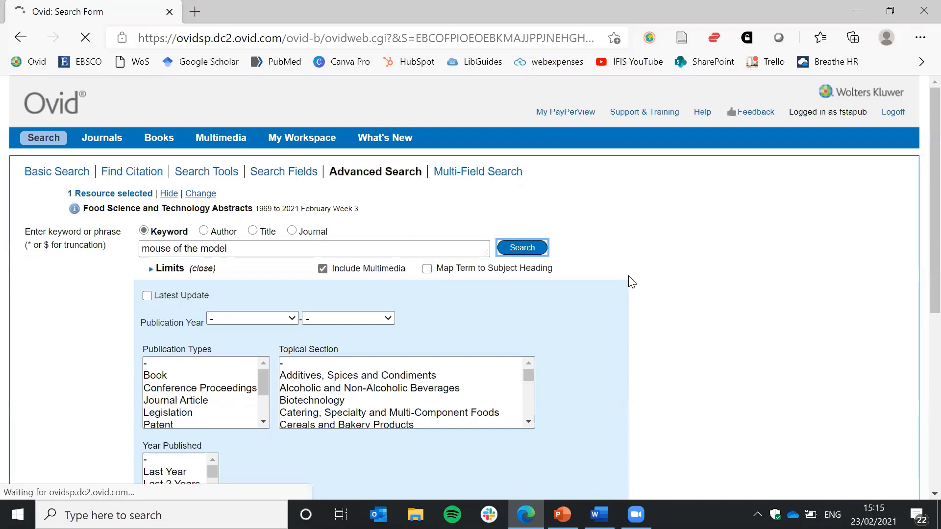
scroll(652, 285, "down", 1)
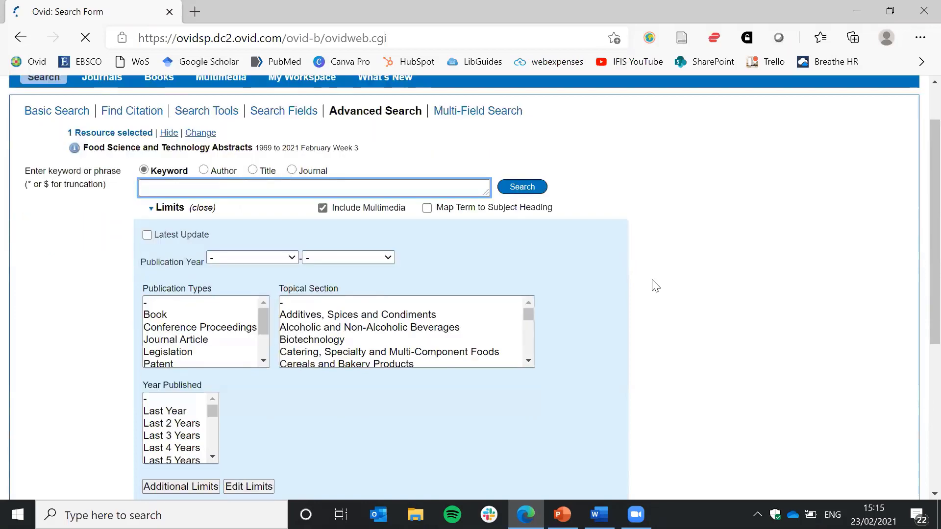
scroll(653, 285, "down", 2)
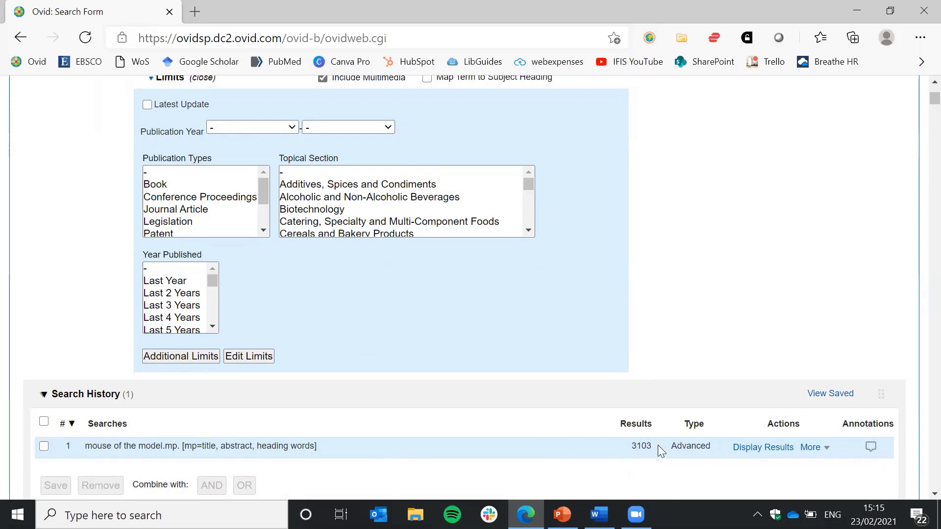
Search the keyword phrase 'model of the mouse', getting 78 results.
scroll(637, 392, "up", 3)
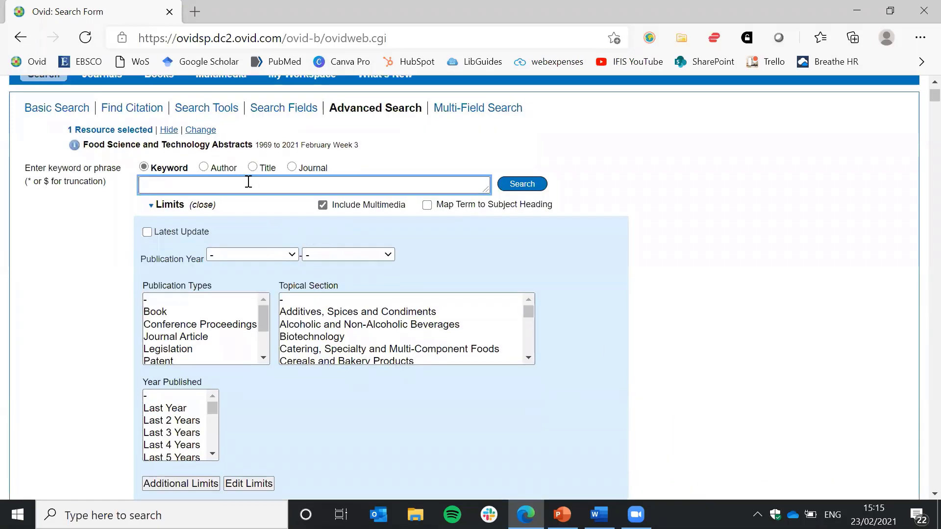
type("model of the mouse")
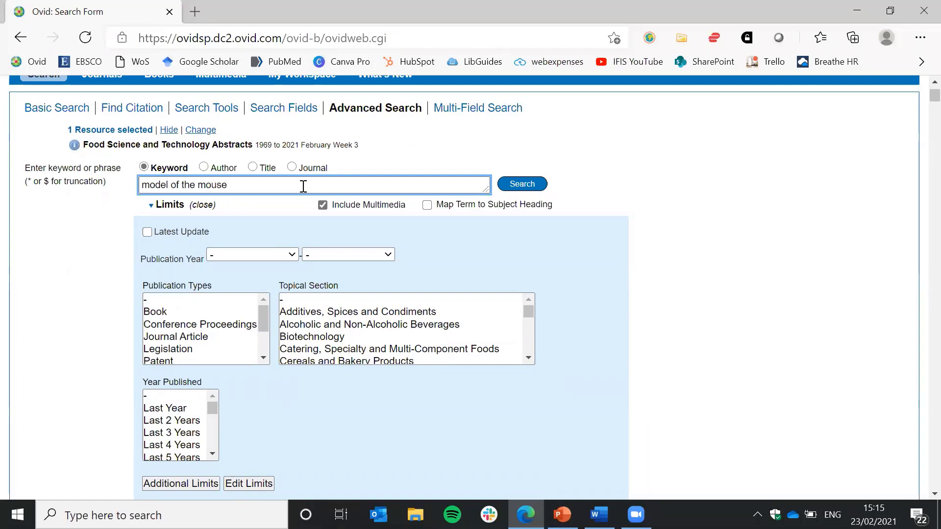
left_click(521, 187)
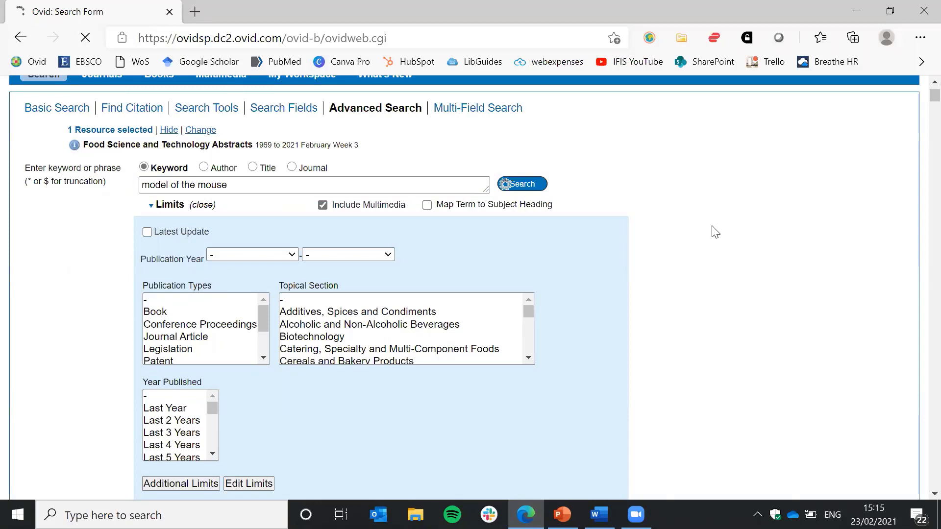
scroll(717, 233, "down", 6)
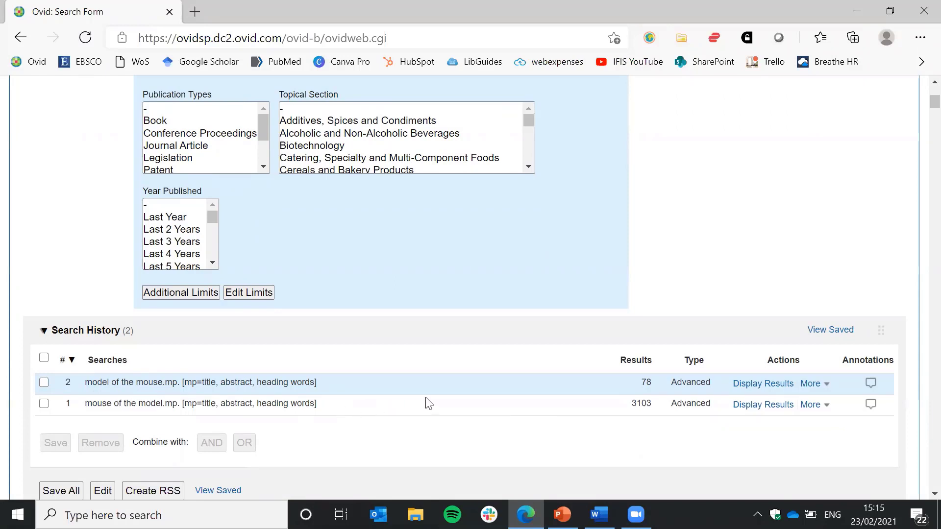
Combine searches 1 and 2 with OR, giving 3159 results.
left_click(44, 403)
left_click(44, 383)
left_click(244, 443)
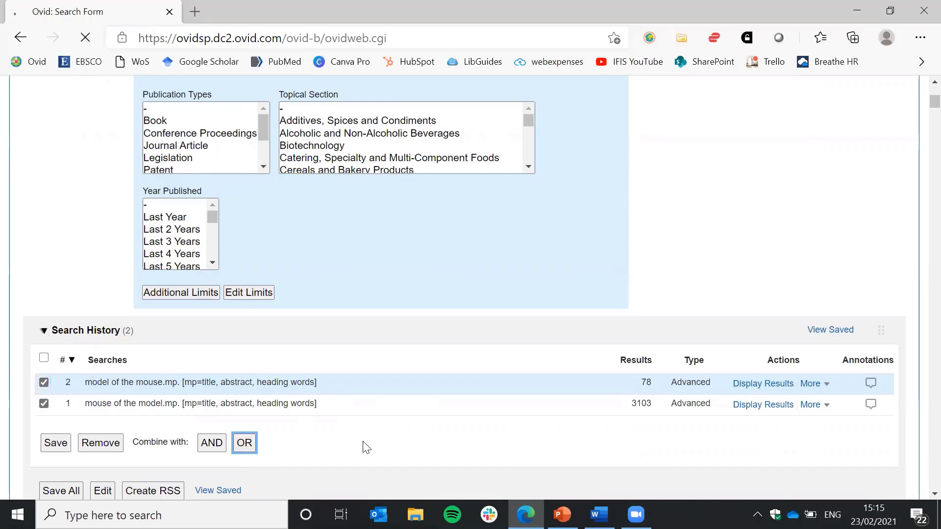
scroll(601, 354, "down", 2)
scroll(642, 351, "down", 3)
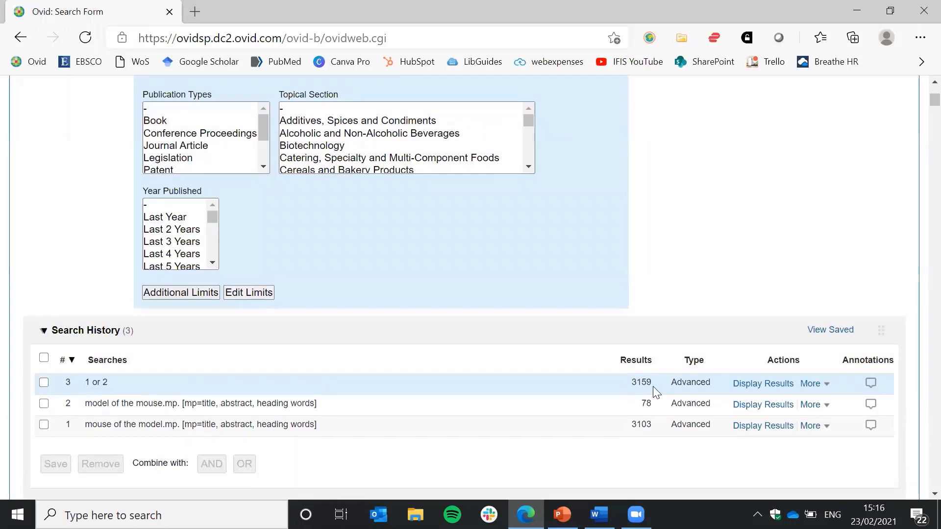
Run the adjacency search 'mouse adj3 model' and compare its 3159 hits with '1 or 2'.
scroll(659, 382, "up", 1)
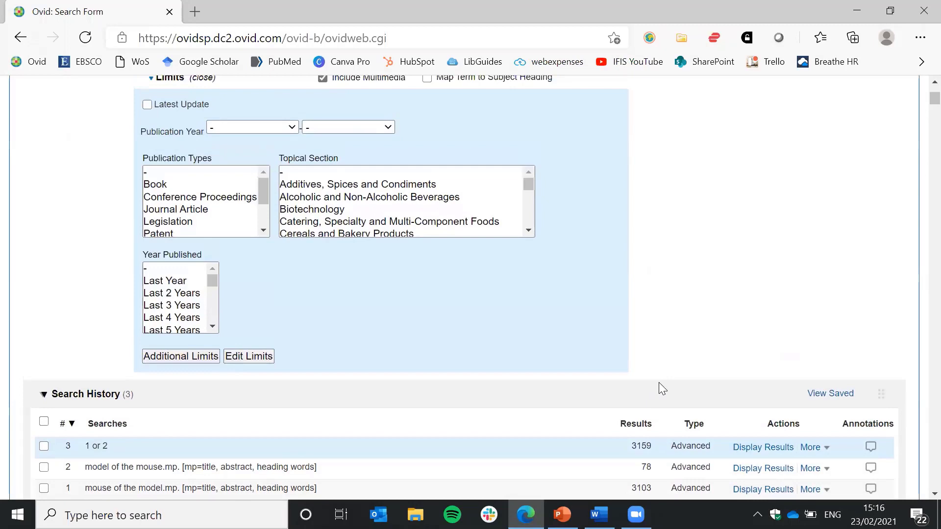
scroll(659, 382, "up", 3)
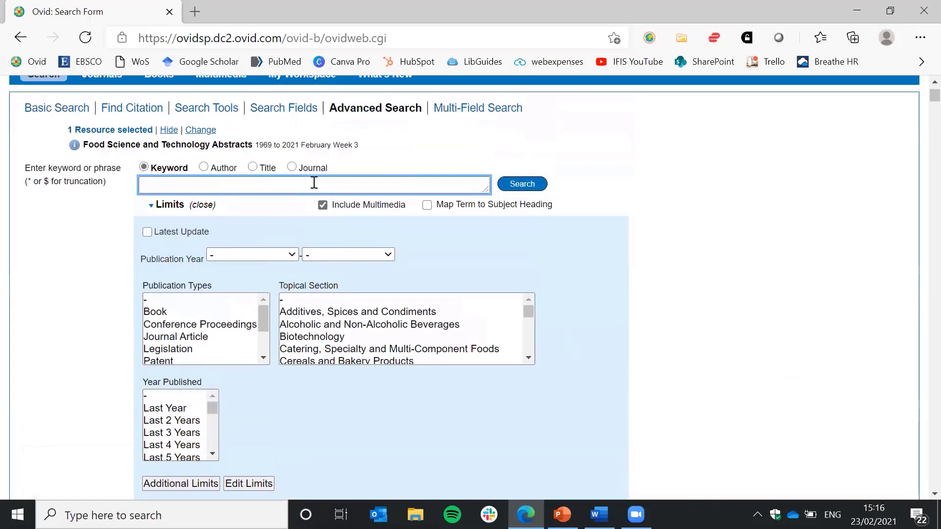
type("mouse adj3 model")
key("Return")
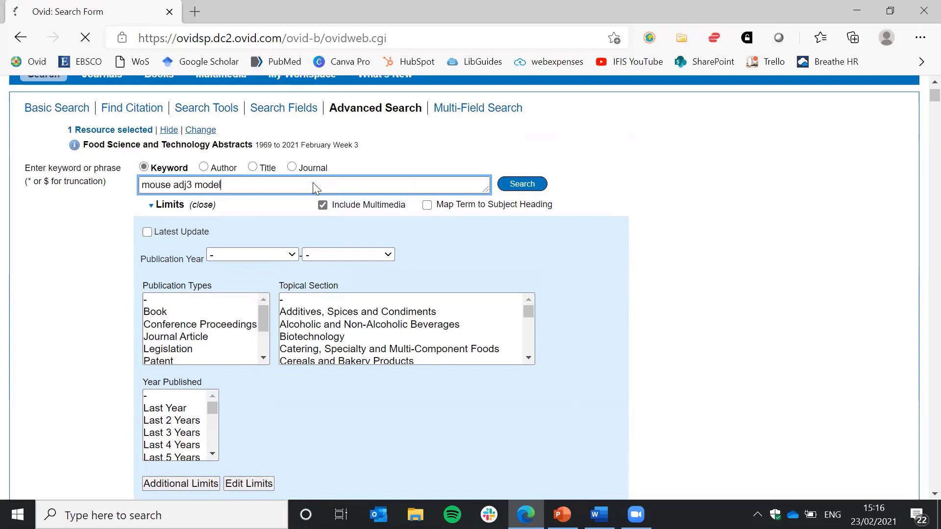
scroll(719, 277, "down", 3)
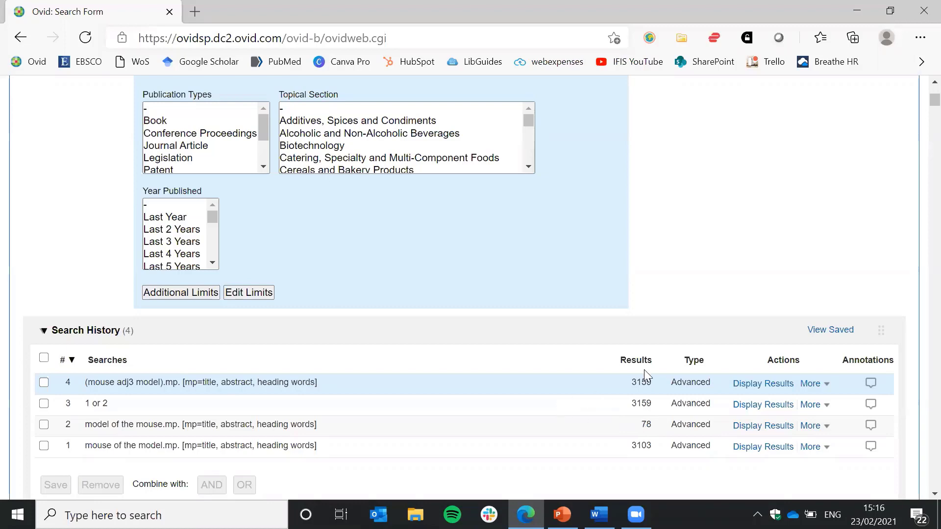
scroll(656, 360, "up", 2)
scroll(672, 351, "up", 3)
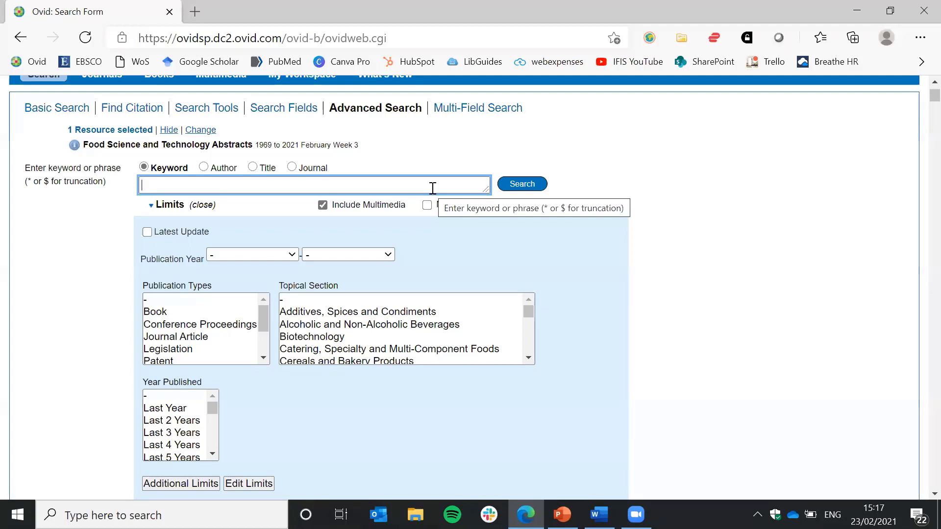
Search the truncated phrase 'cocoa butter substitute$', returning 399 results.
type("c")
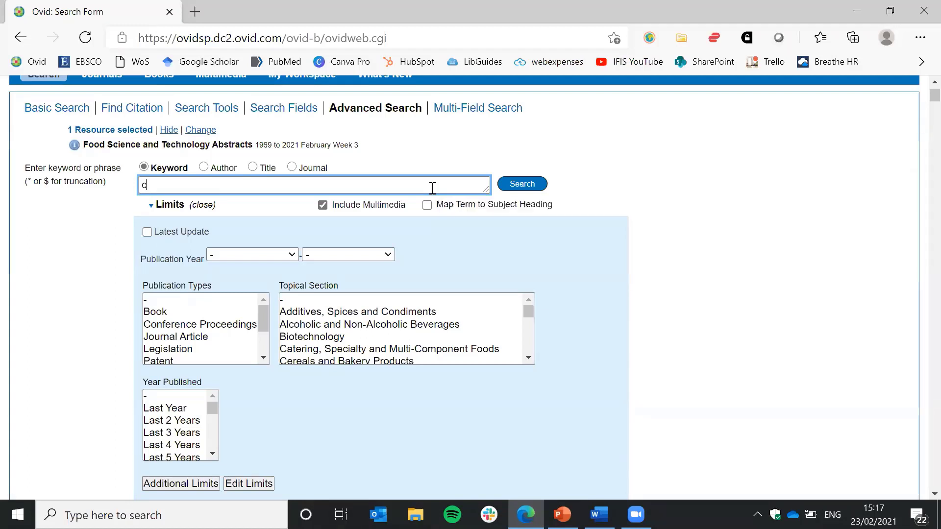
type("o")
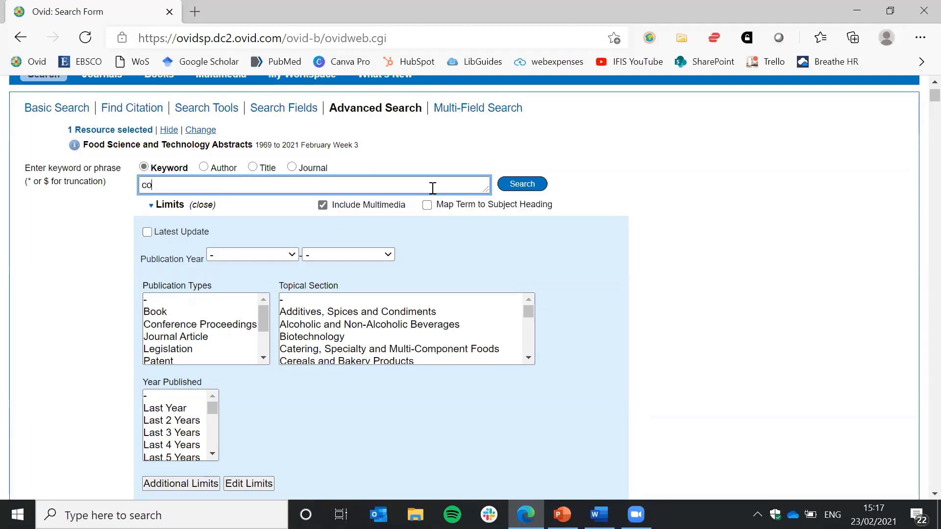
type("coa butter")
type("substitutes")
key("BackSpace")
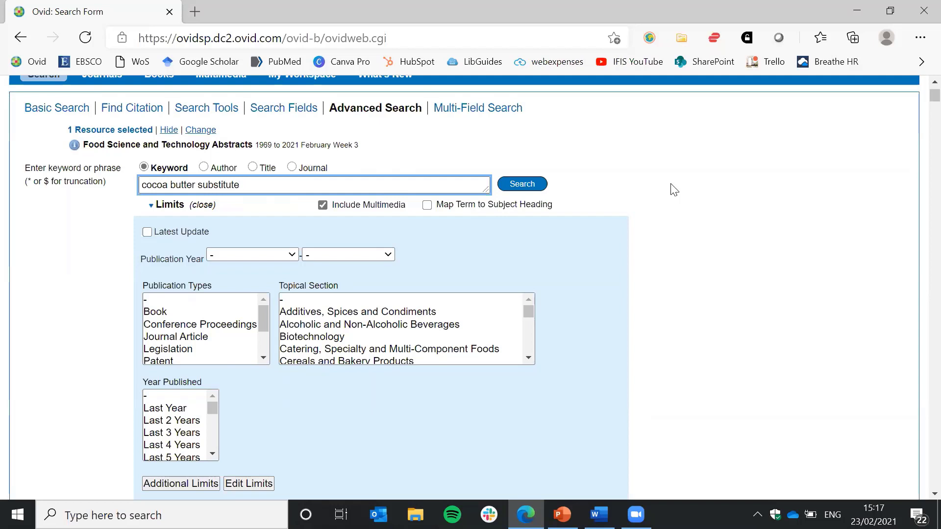
type("$")
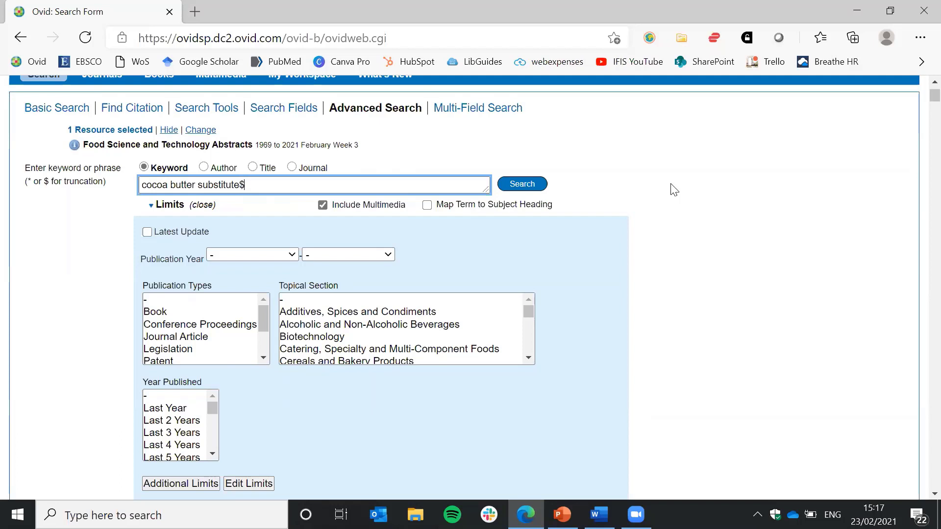
left_click(523, 189)
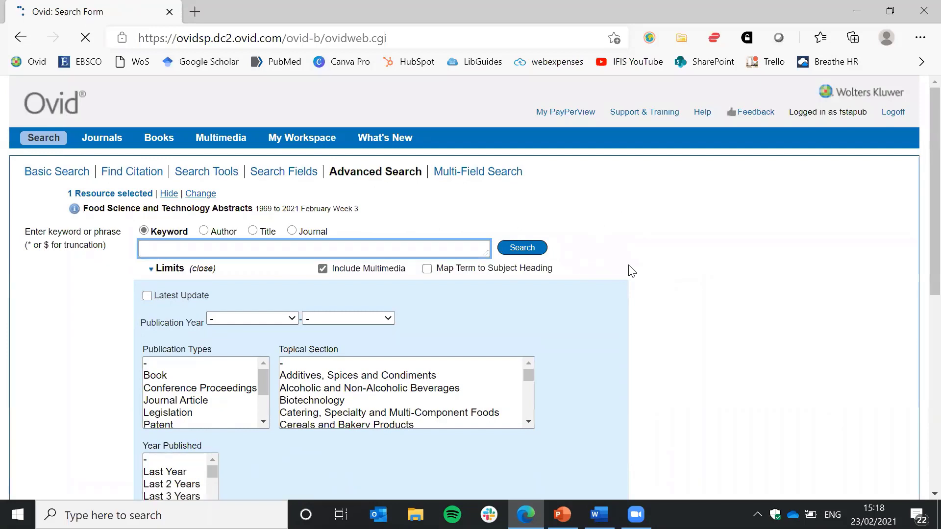
scroll(696, 278, "down", 3)
scroll(702, 280, "down", 2)
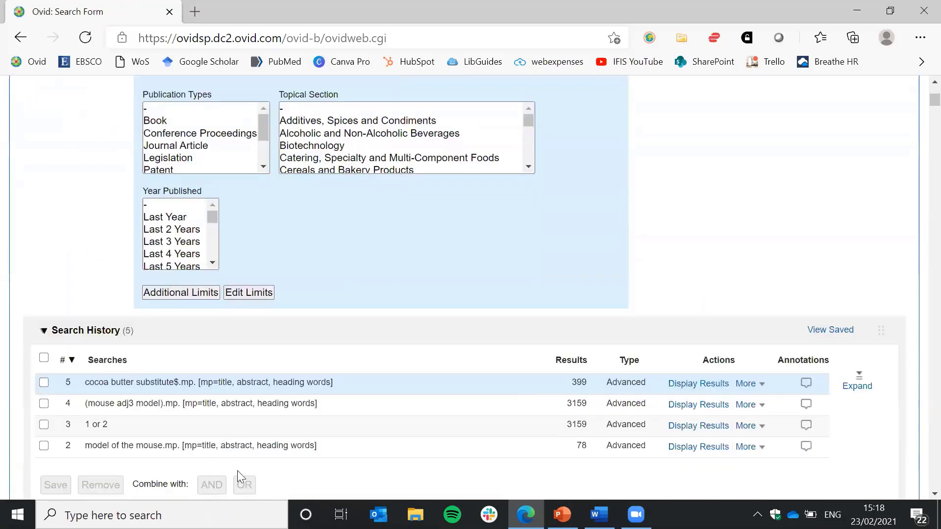
Delete the 'model of the mouse' and combined '1 or 2' searches from the history.
left_click(44, 446)
left_click(44, 425)
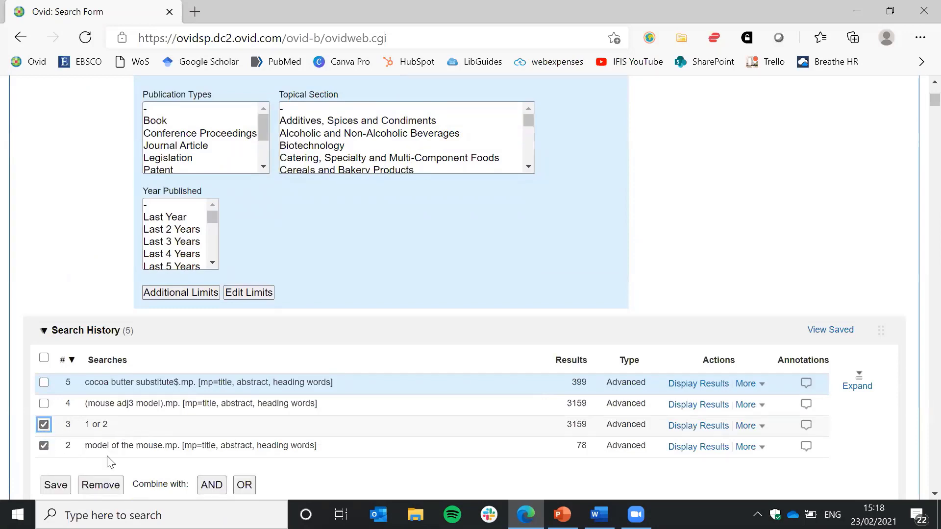
left_click(101, 486)
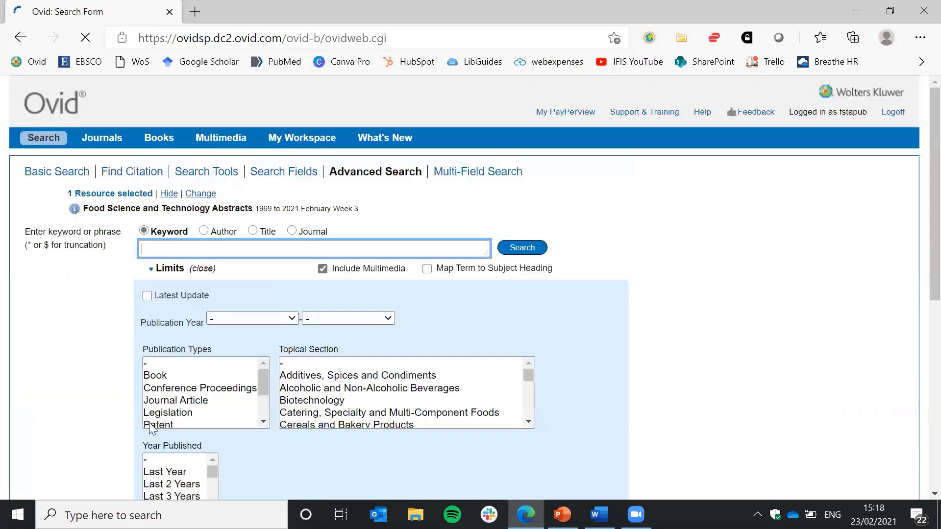
scroll(292, 437, "down", 4)
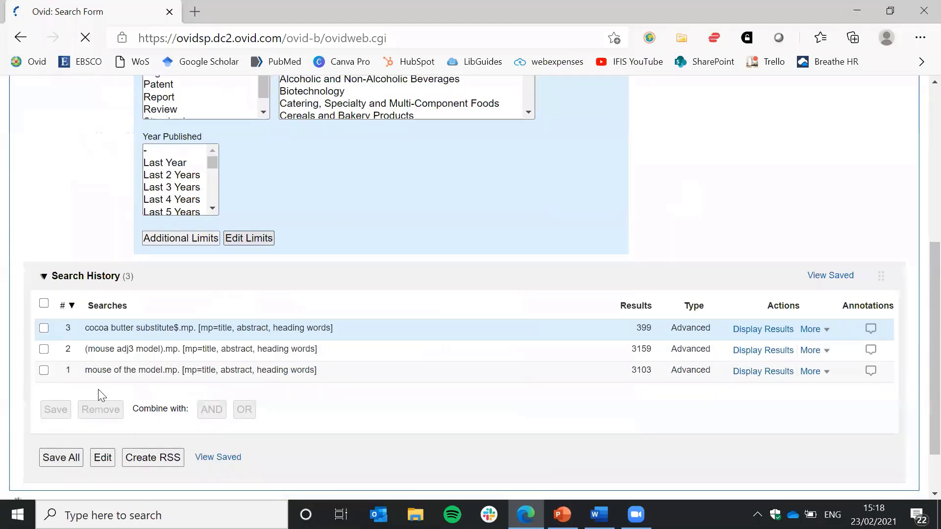
Delete the remaining 'mouse adj3 model' and 'mouse of the model' searches.
left_click(43, 339)
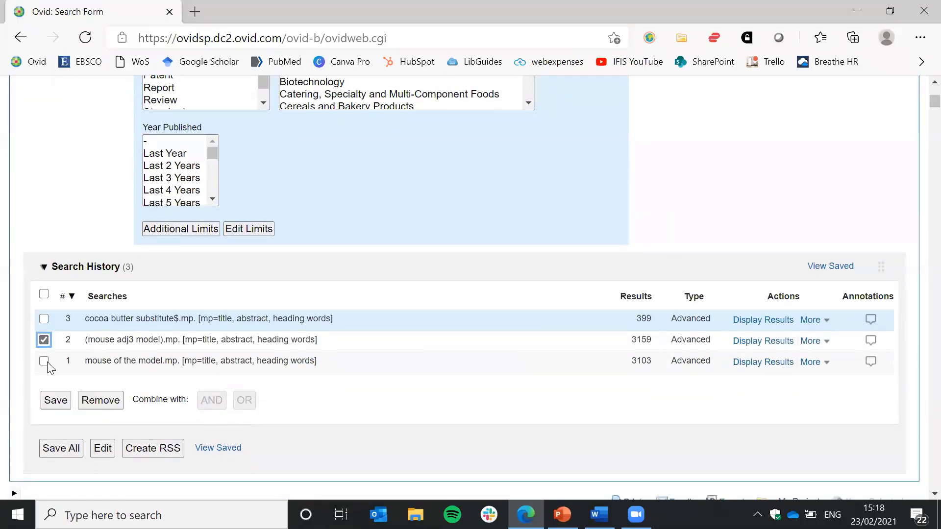
left_click(43, 361)
left_click(109, 401)
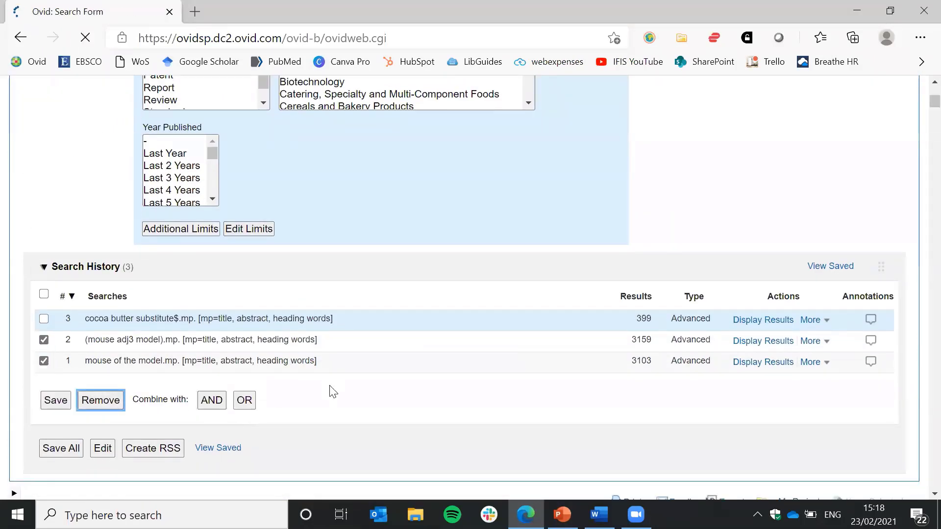
Run the adjacency search 'cocoa butter adj5 substitute$', which returns 464 results.
scroll(719, 382, "down", 4)
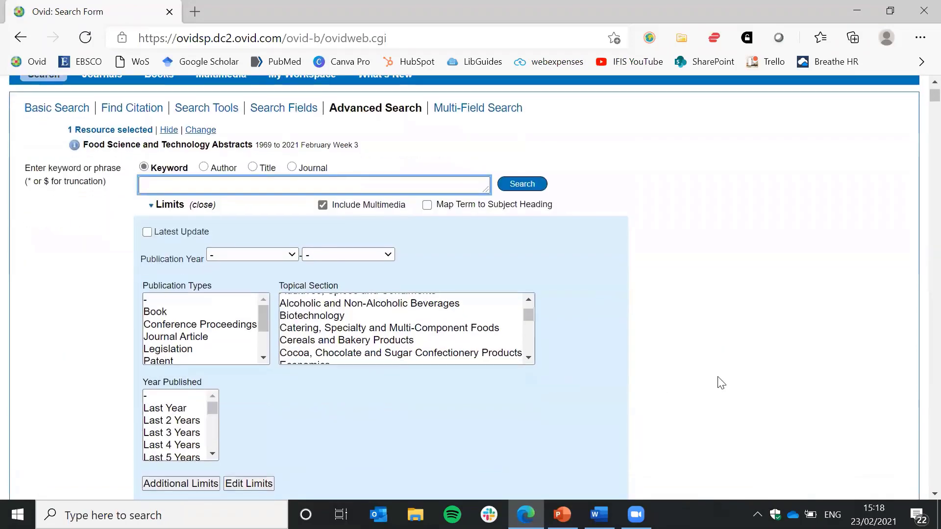
scroll(719, 382, "down", 2)
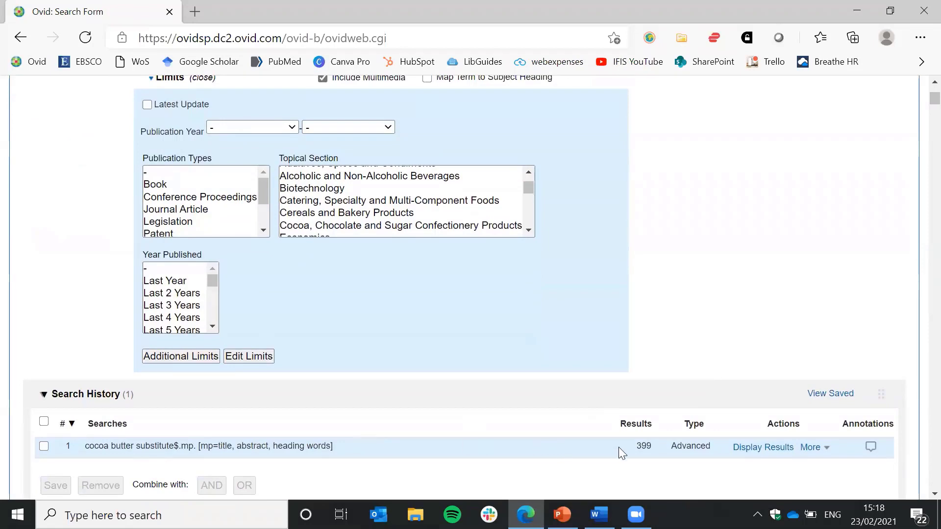
scroll(711, 394, "up", 4)
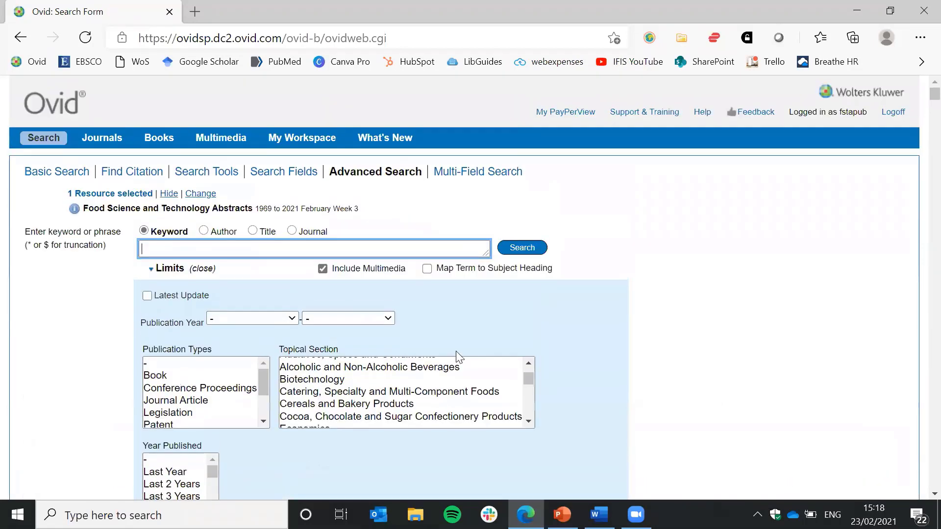
left_click(316, 251)
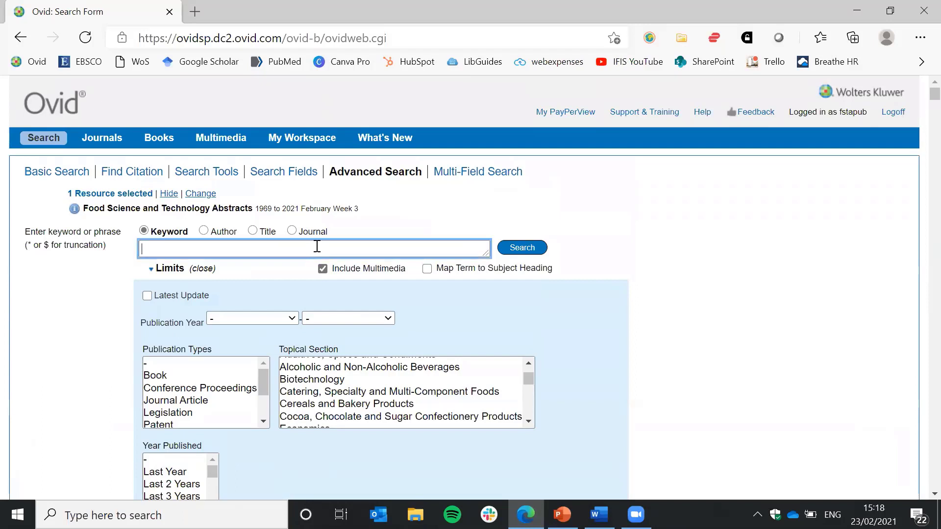
type("cocoa butter")
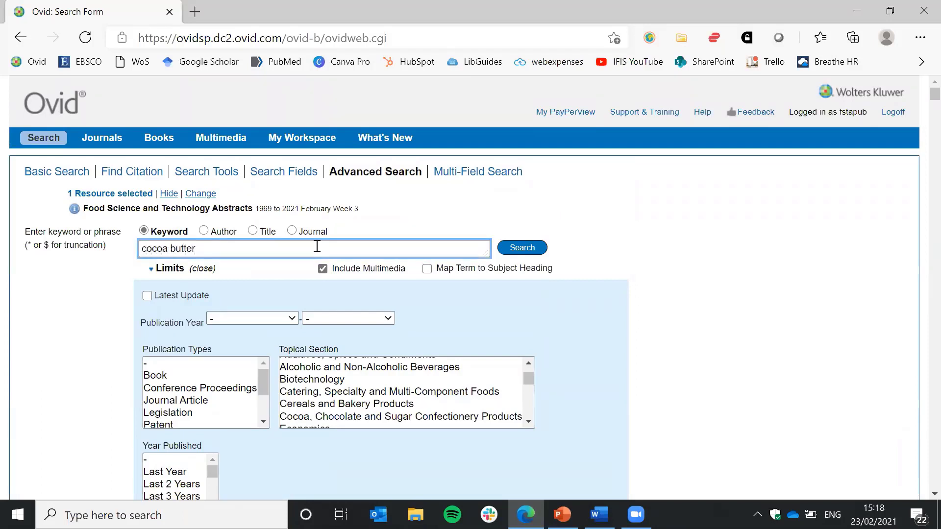
type(" adj")
type("5")
type(" s")
type("ub")
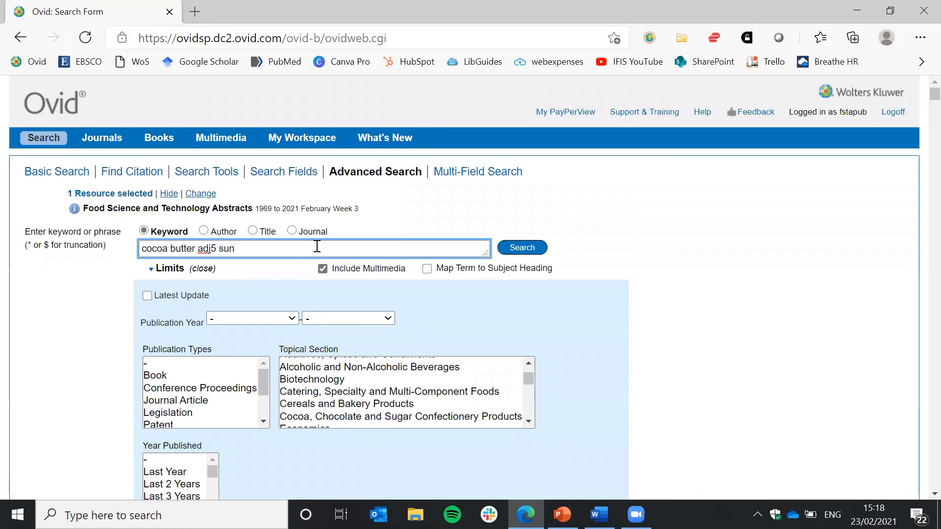
type("stitutes")
key("BackSpace")
key("BackSpace")
key("BackSpace")
type("utes")
key("BackSpace")
type("$")
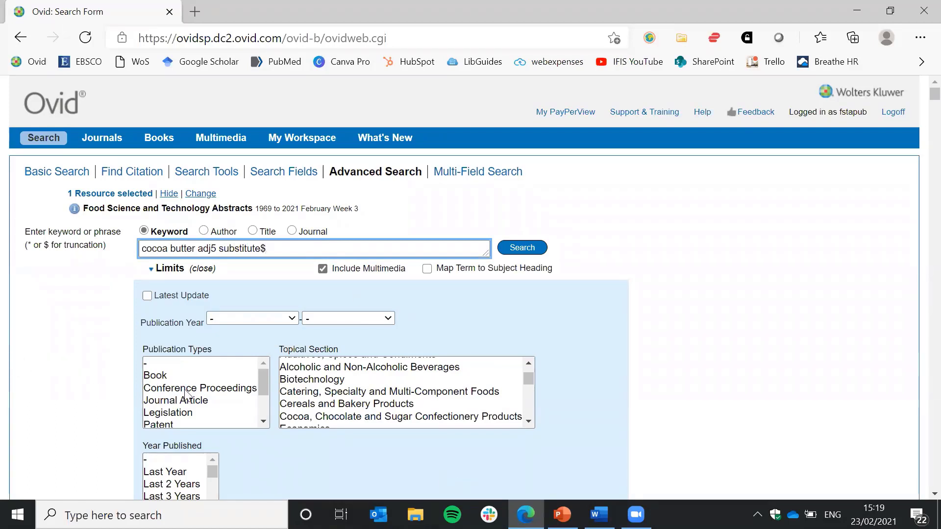
left_click(532, 251)
Compare search 2's 464 results with search 1's 399 in the search history.
scroll(756, 309, "down", 3)
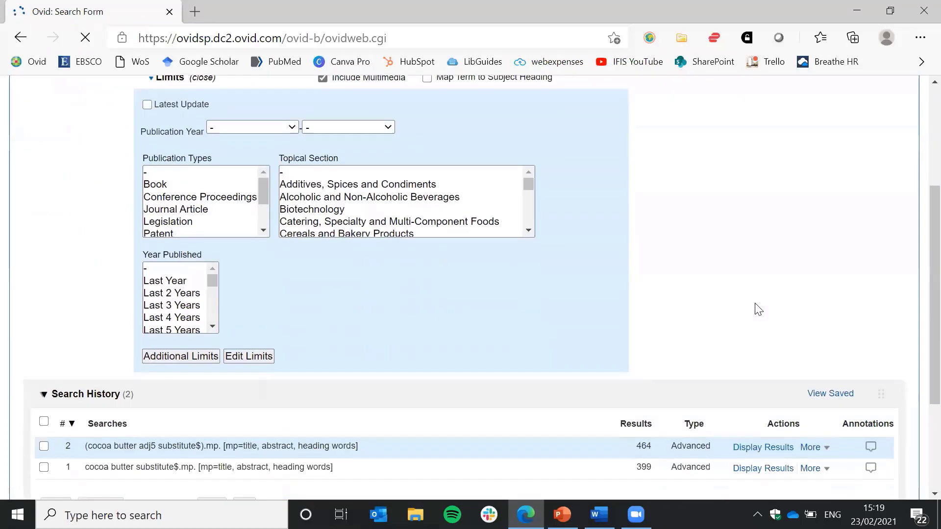
scroll(697, 348, "down", 2)
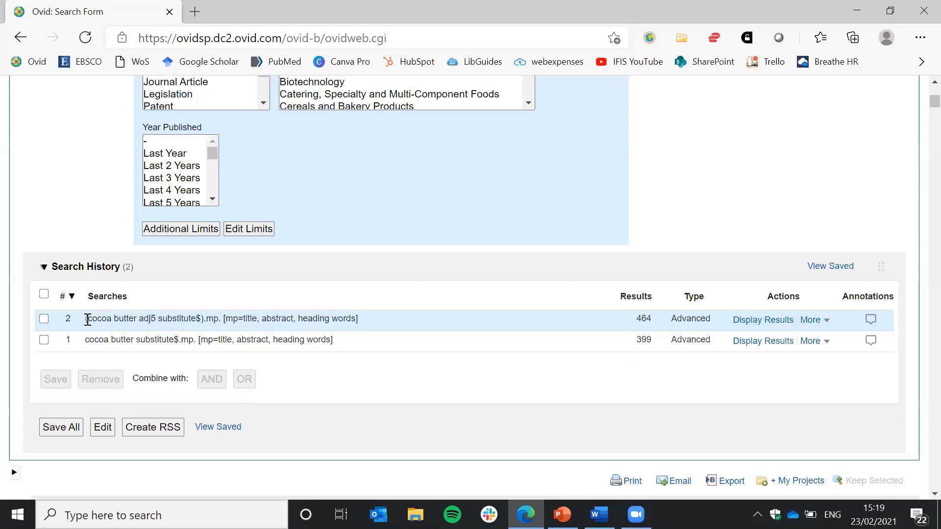
left_click_drag(87, 320, 126, 319)
left_click(467, 383)
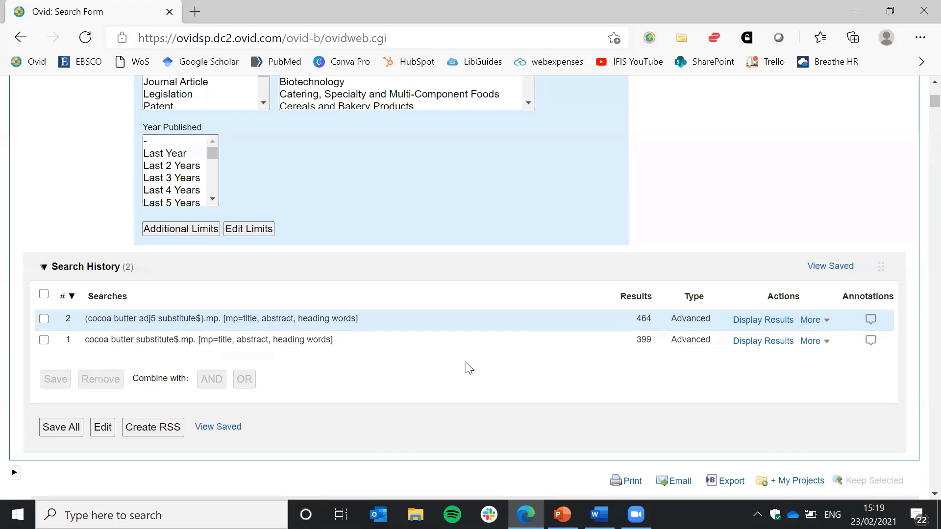
scroll(467, 365, "up", 1)
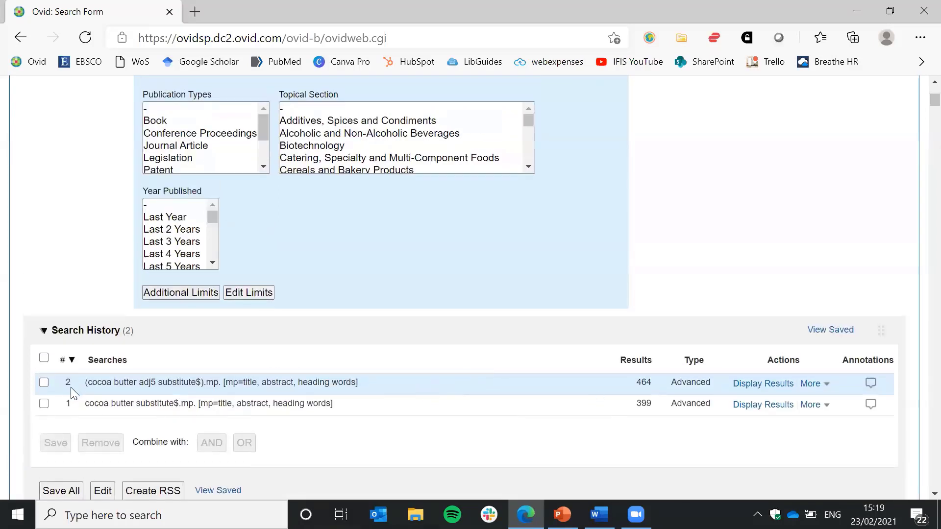
scroll(427, 406, "up", 2)
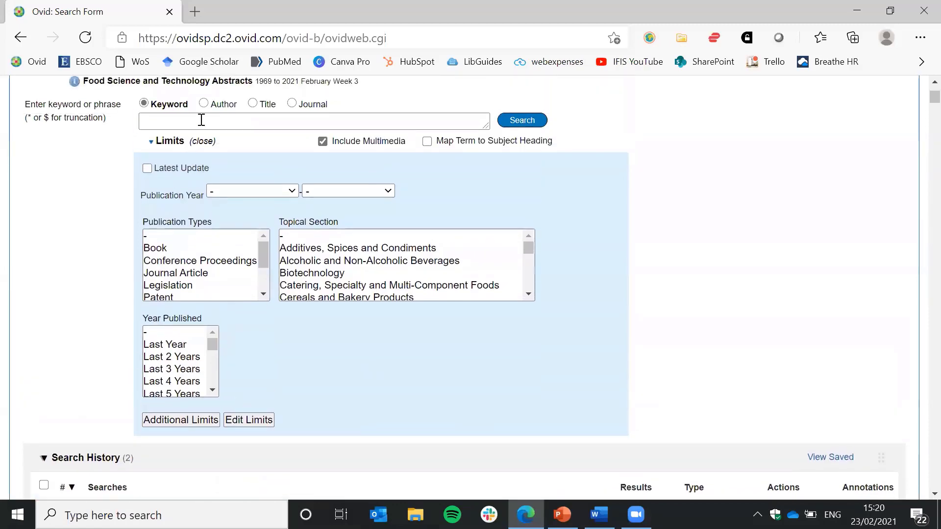
Run '2 not 1' to list the 65 records found only by the adj5 search.
left_click(205, 118)
type("2 no")
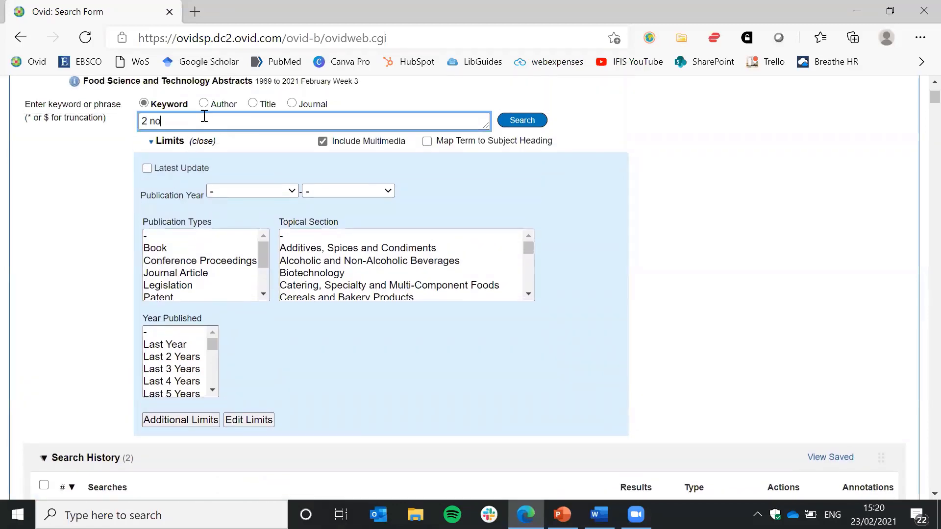
type("t 1")
key("Return")
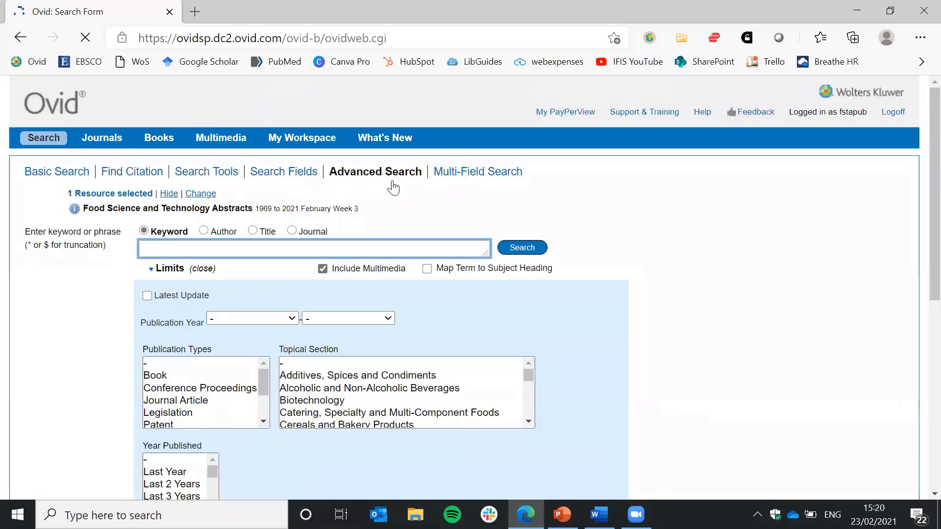
scroll(726, 206, "down", 6)
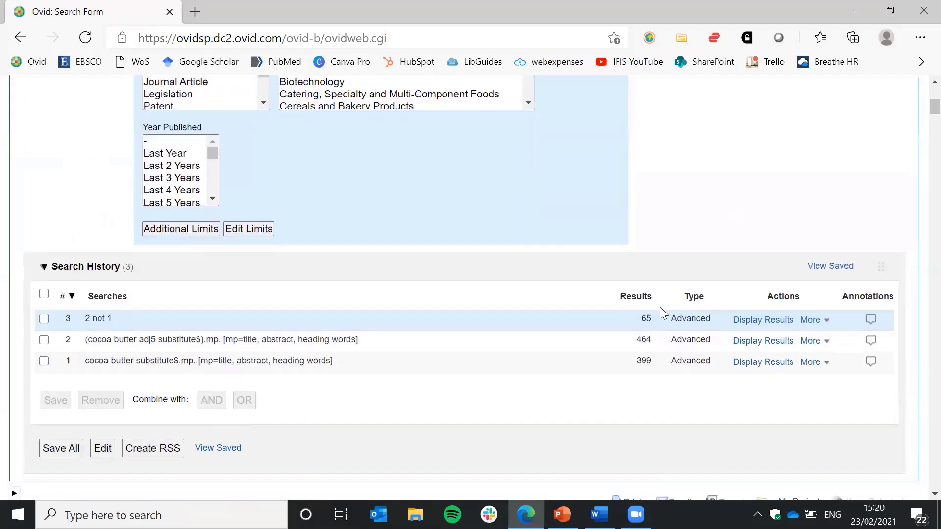
scroll(644, 321, "down", 4)
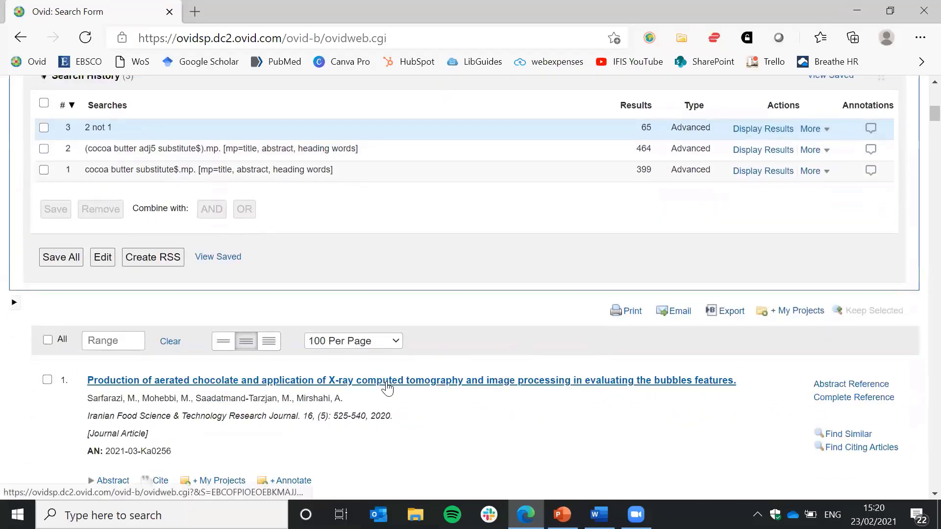
Read the first result's complete reference and abstract, then advance to record 2 of 65.
left_click(388, 388)
scroll(623, 396, "down", 4)
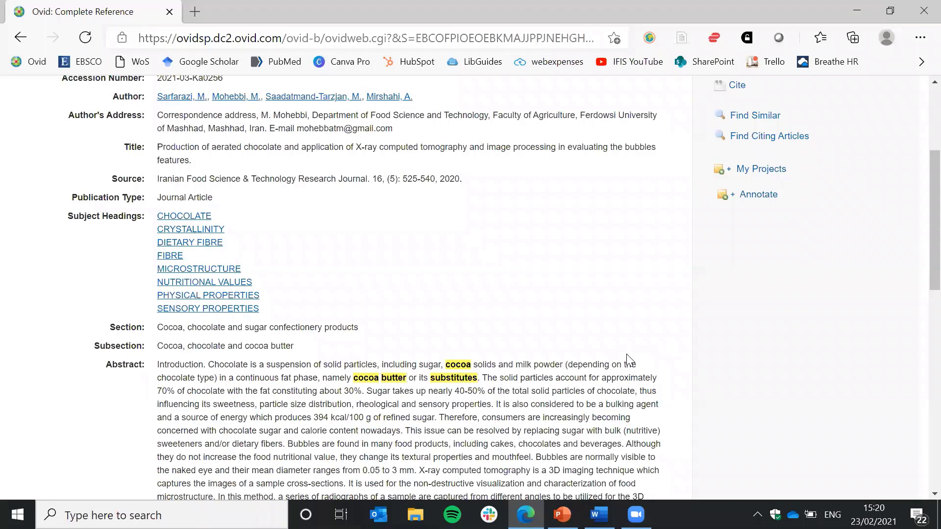
scroll(544, 321, "down", 1)
scroll(522, 350, "down", 1)
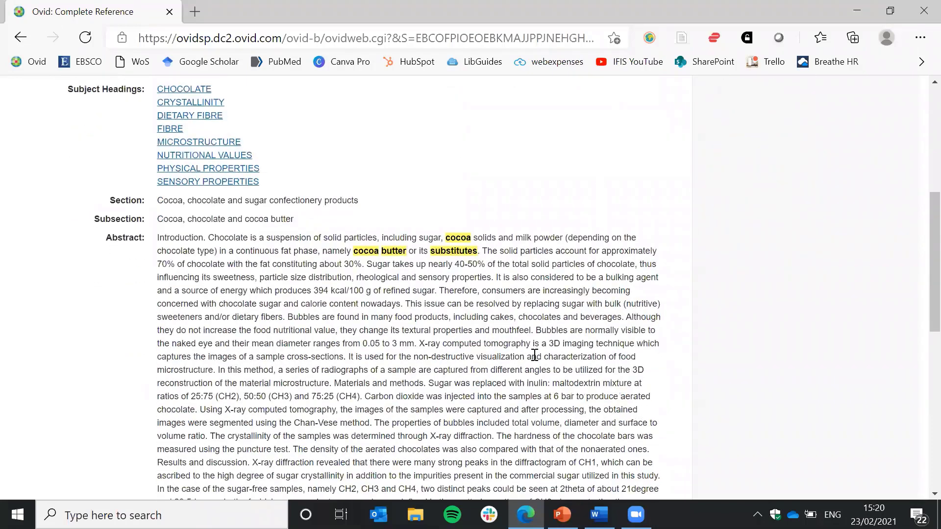
scroll(539, 355, "down", 2)
scroll(608, 356, "up", 4)
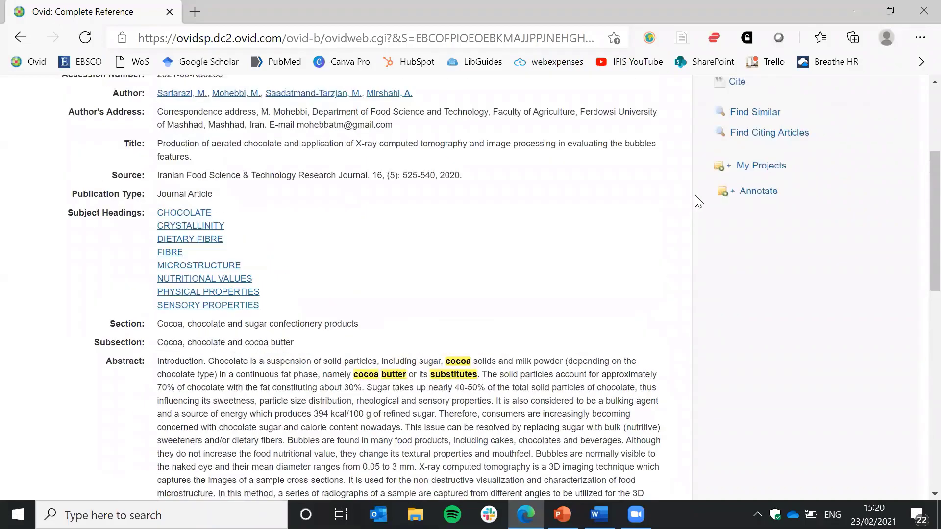
scroll(699, 202, "up", 4)
left_click(652, 224)
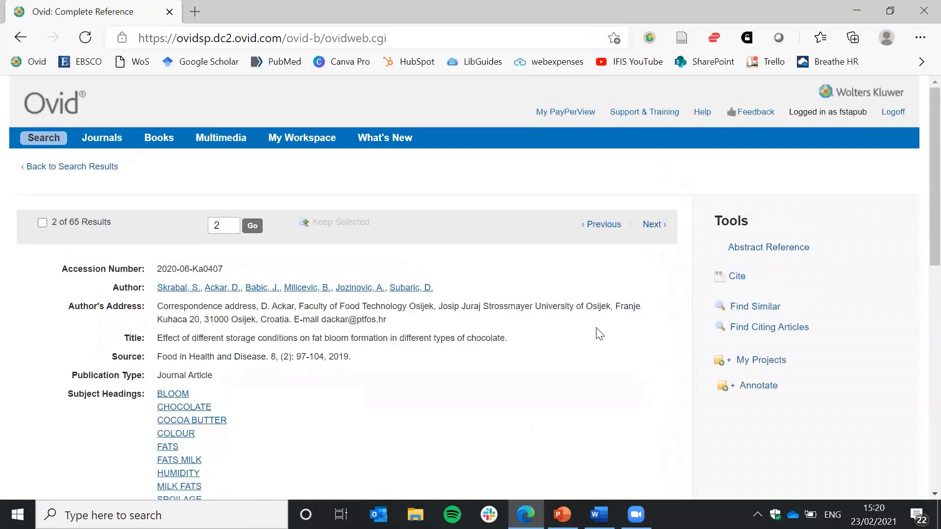
Highlight 'cocoa' and 'substitute fats' in the current record's abstract.
scroll(624, 336, "down", 5)
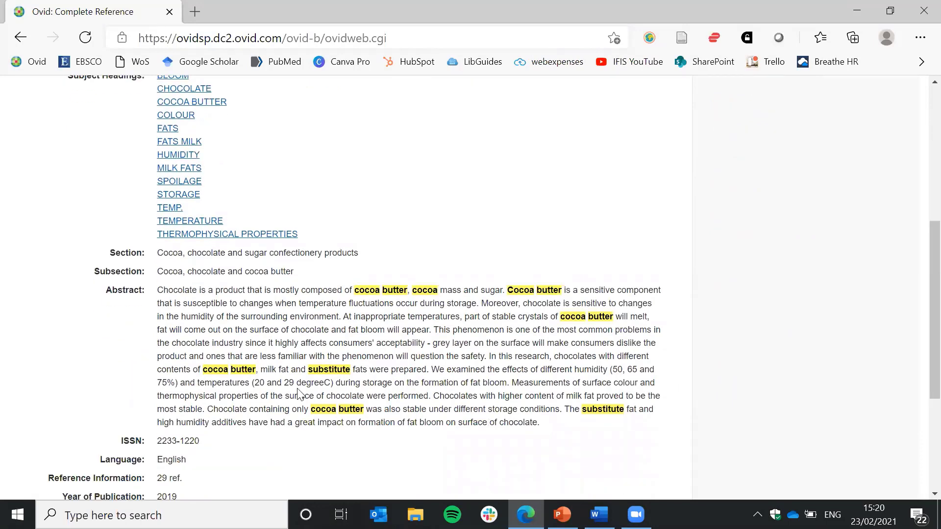
left_click_drag(204, 370, 235, 371)
left_click_drag(301, 370, 368, 371)
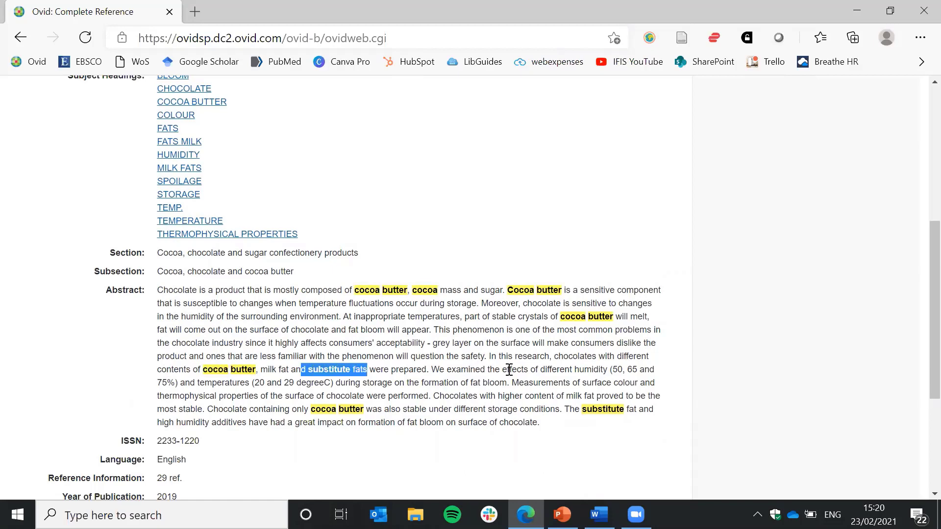
scroll(516, 370, "up", 8)
Read through the record for result 3 of 65, then bring up the PowerPoint 'Relational searches' slide.
left_click(638, 225)
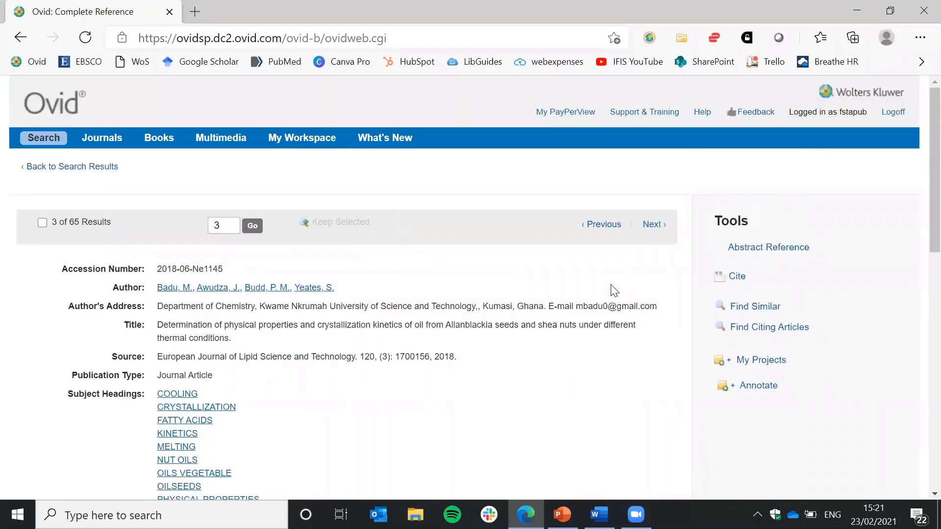
scroll(614, 291, "down", 5)
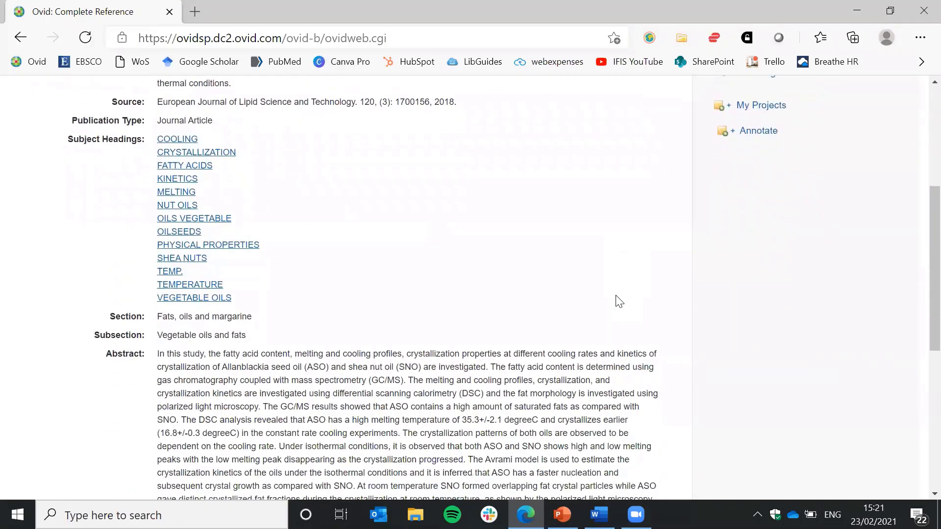
scroll(619, 301, "down", 2)
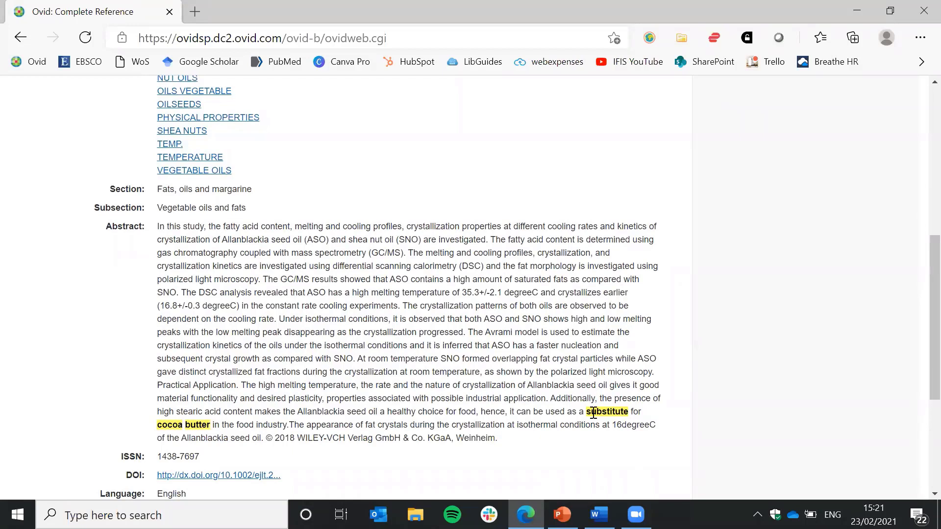
scroll(569, 378, "up", 3)
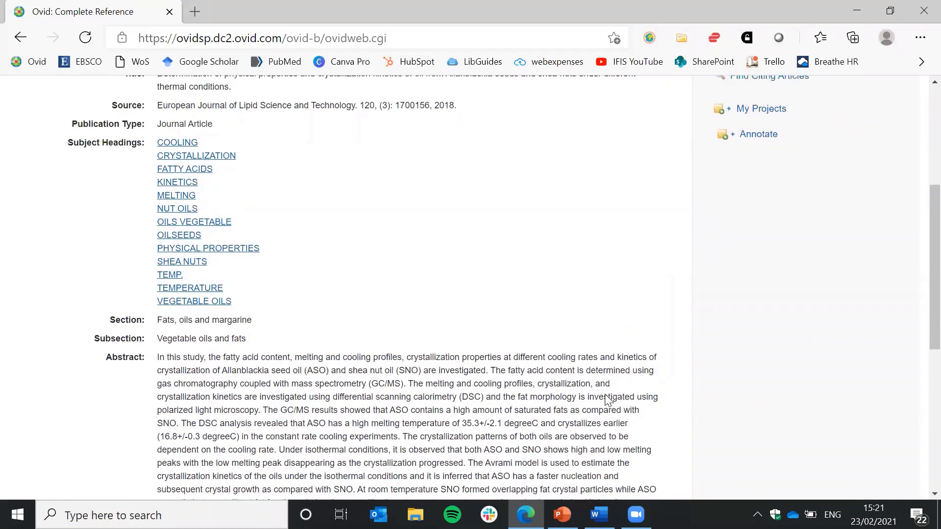
scroll(608, 400, "up", 5)
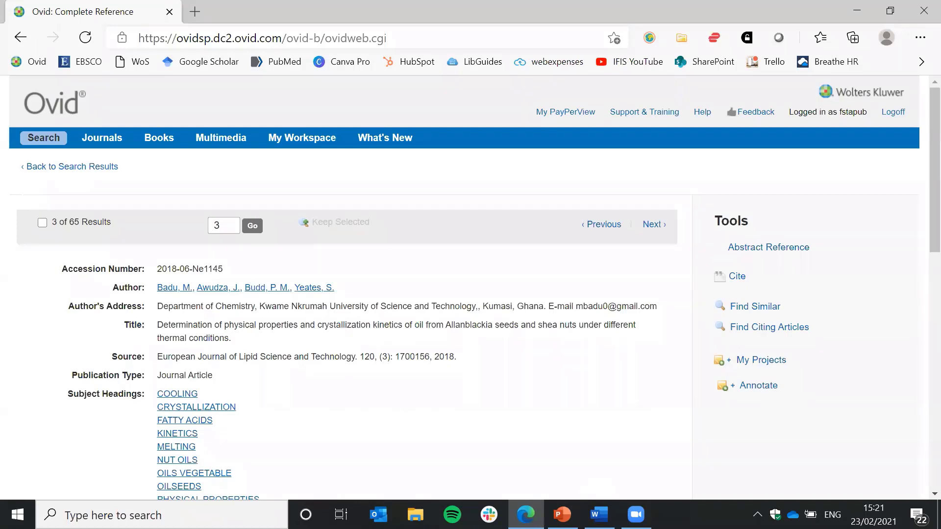
left_click(562, 515)
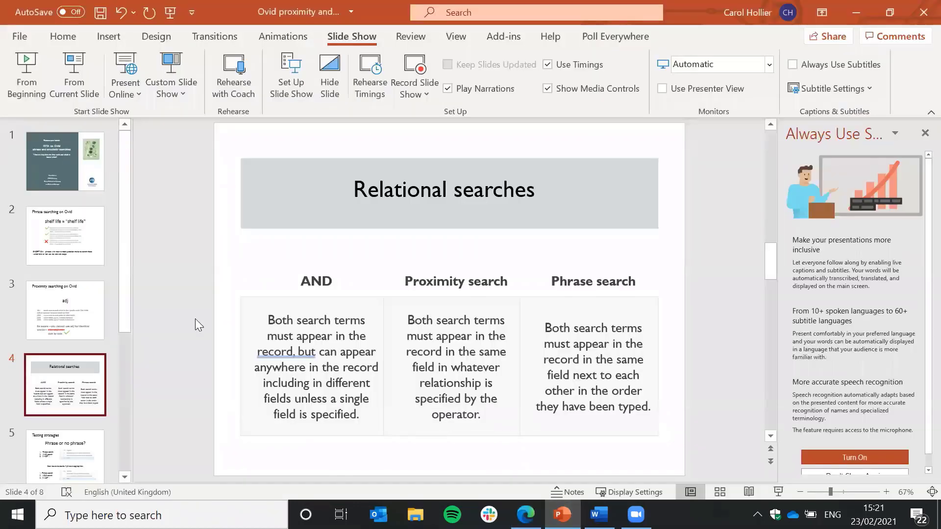
left_click(58, 381)
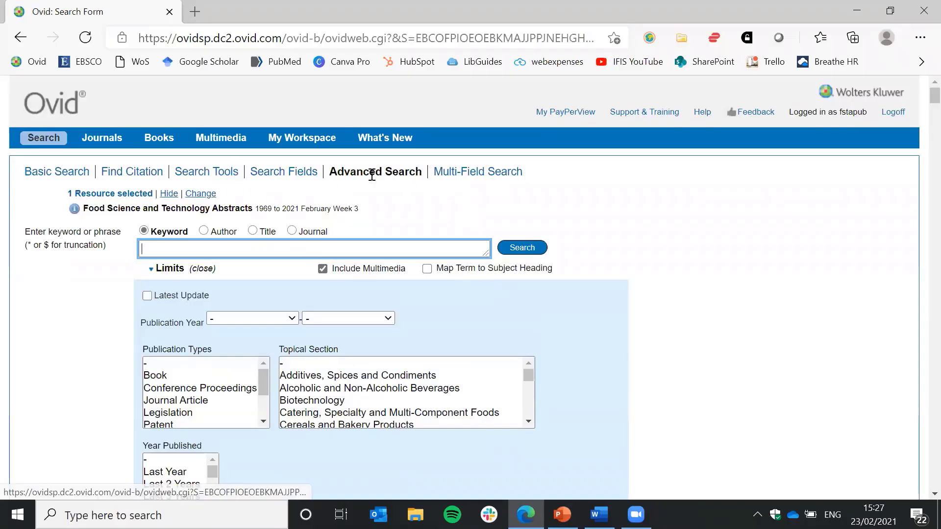
Switch to Multi-Field Search and limit the first row to the Abstract field.
left_click(473, 173)
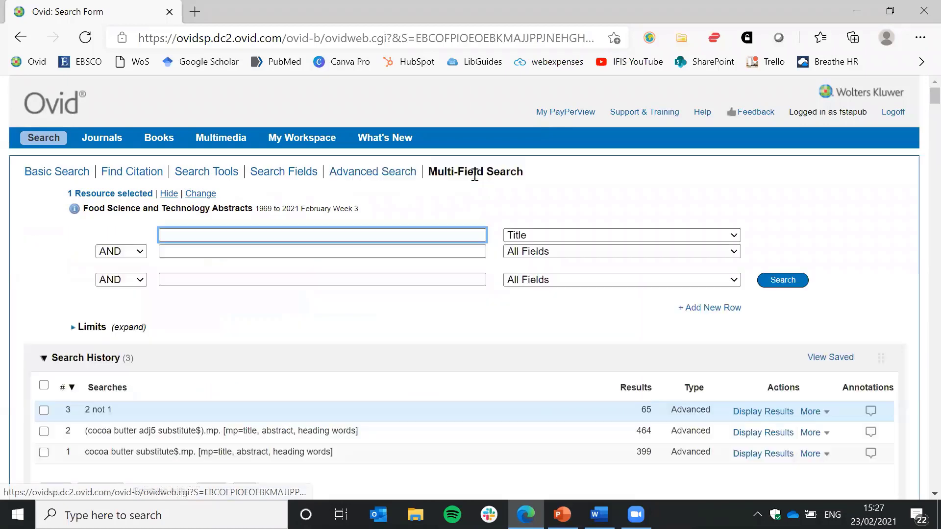
left_click(739, 239)
scroll(590, 375, "down", 2)
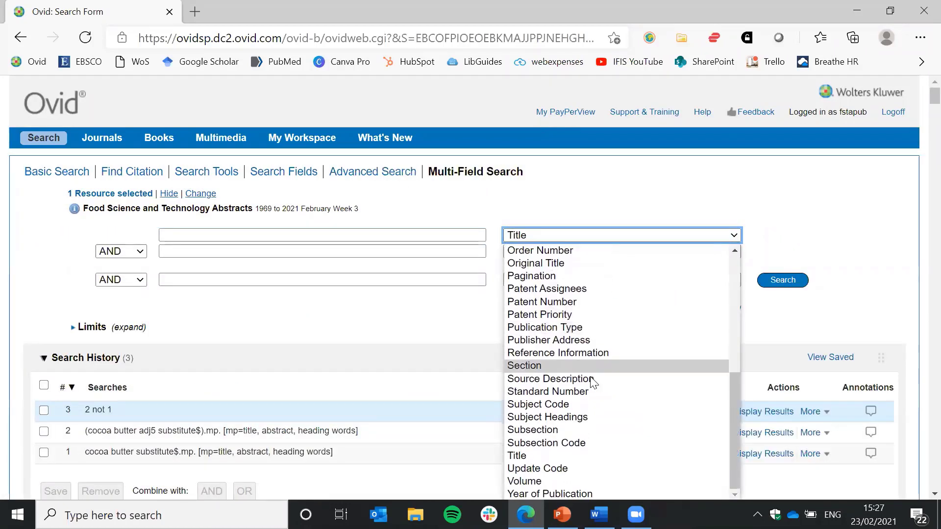
scroll(565, 376, "up", 3)
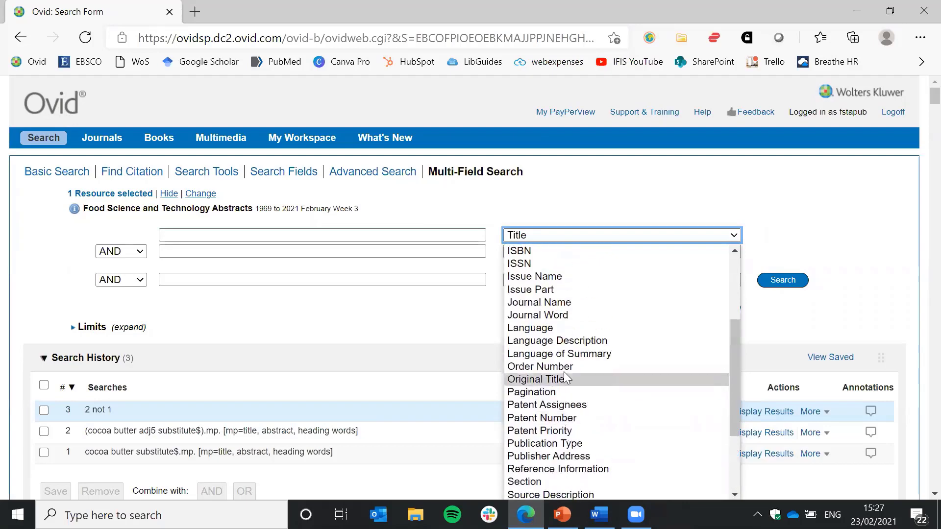
scroll(564, 376, "up", 1)
scroll(569, 377, "down", 3)
scroll(580, 349, "up", 5)
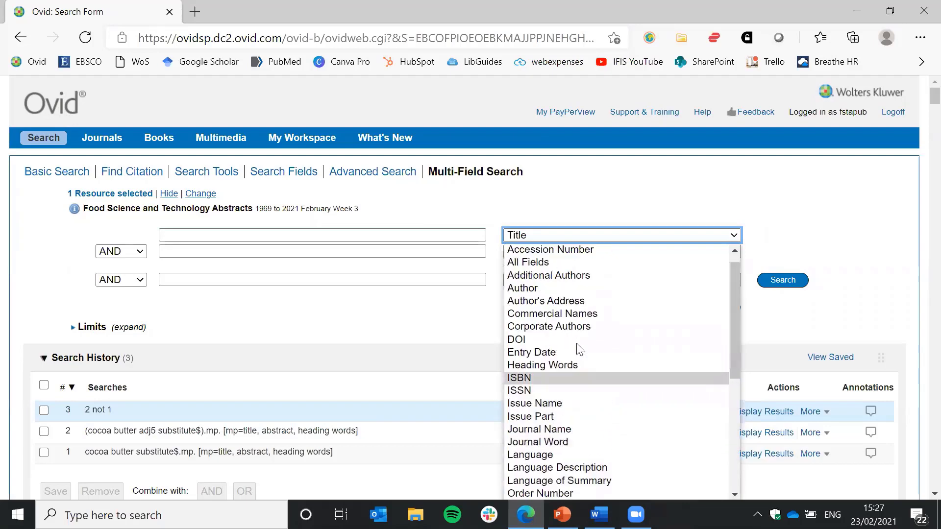
left_click(535, 248)
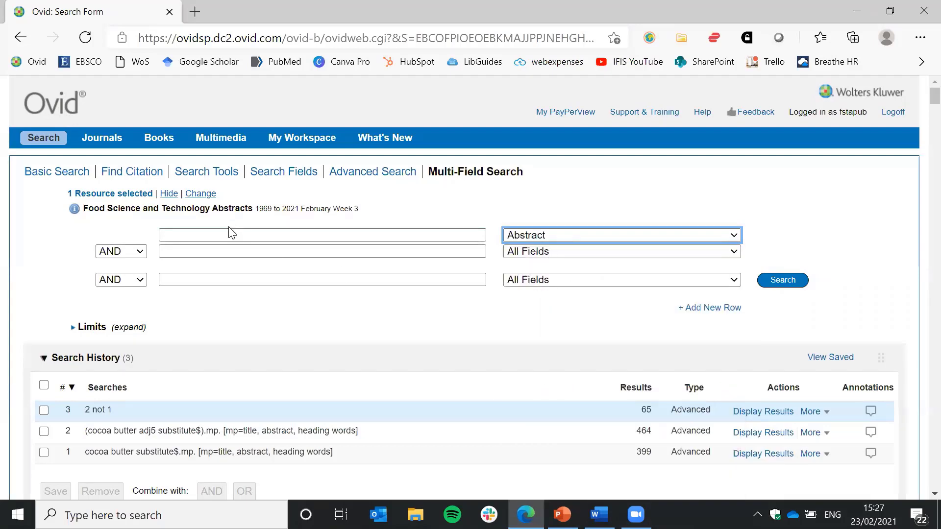
Enter 'biodegrad* adj5 film*' in the first search row, correcting the typo along the way.
left_click(248, 236)
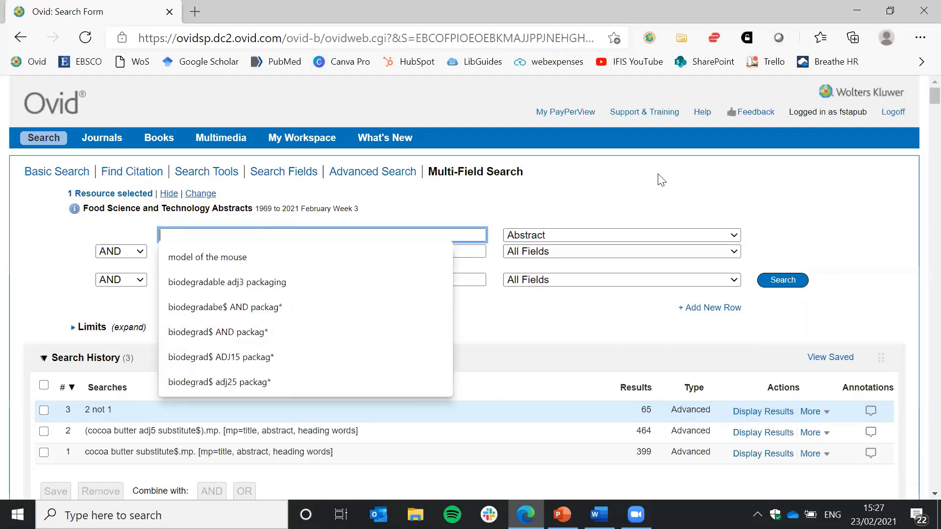
type("bi")
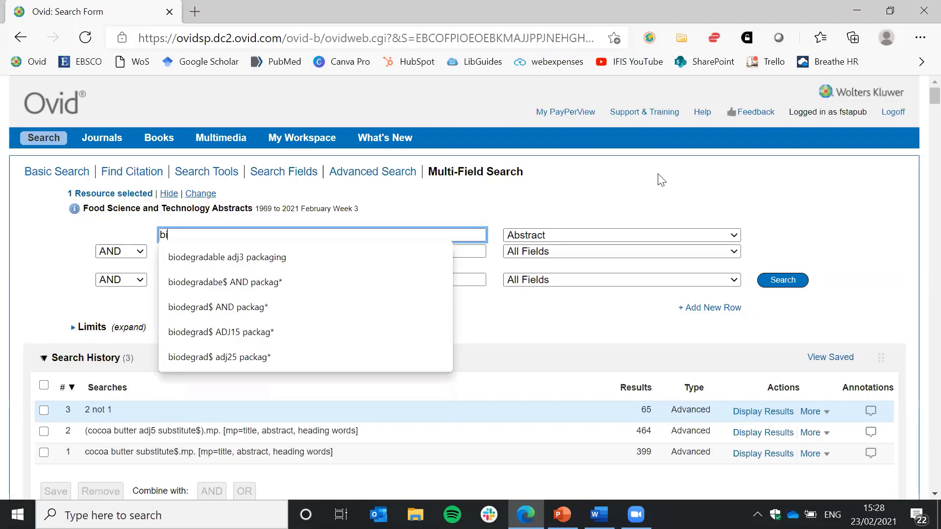
type("do")
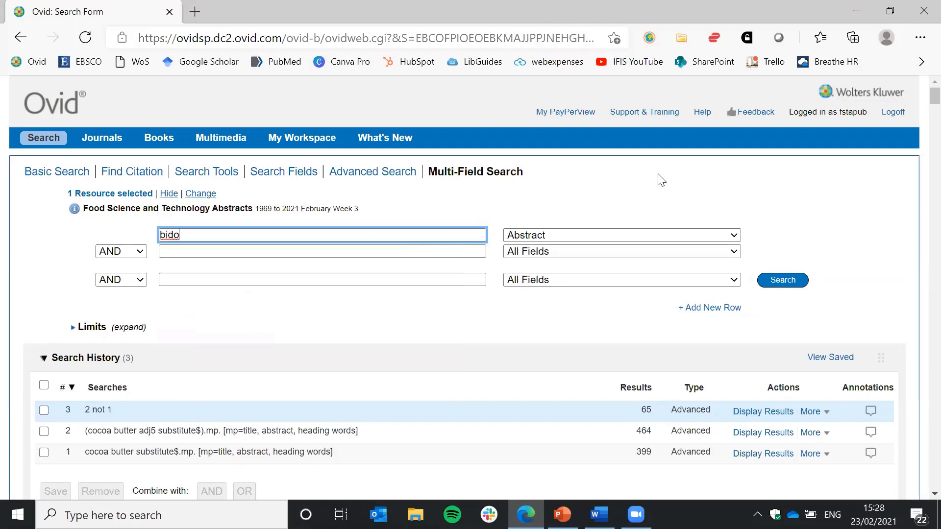
key("BackSpace")
key("BackSpace")
type("odegrad")
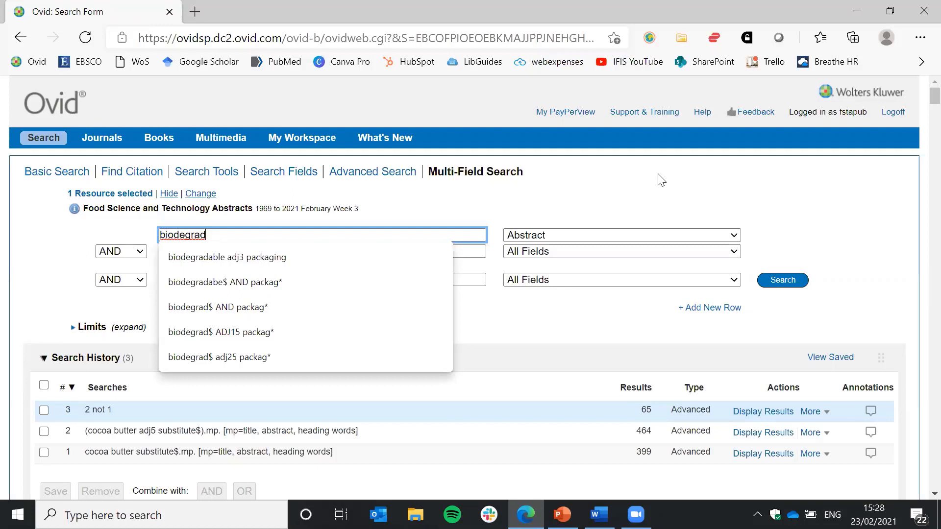
type("$")
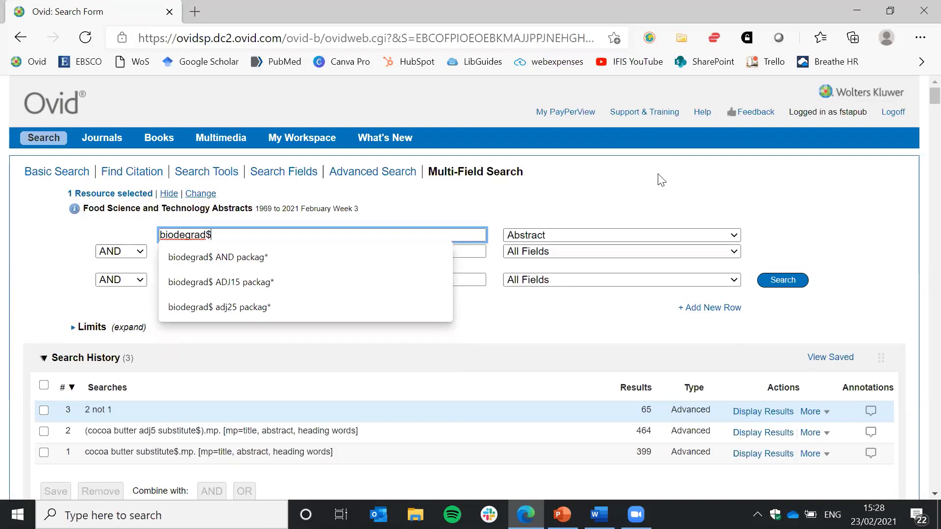
key("BackSpace")
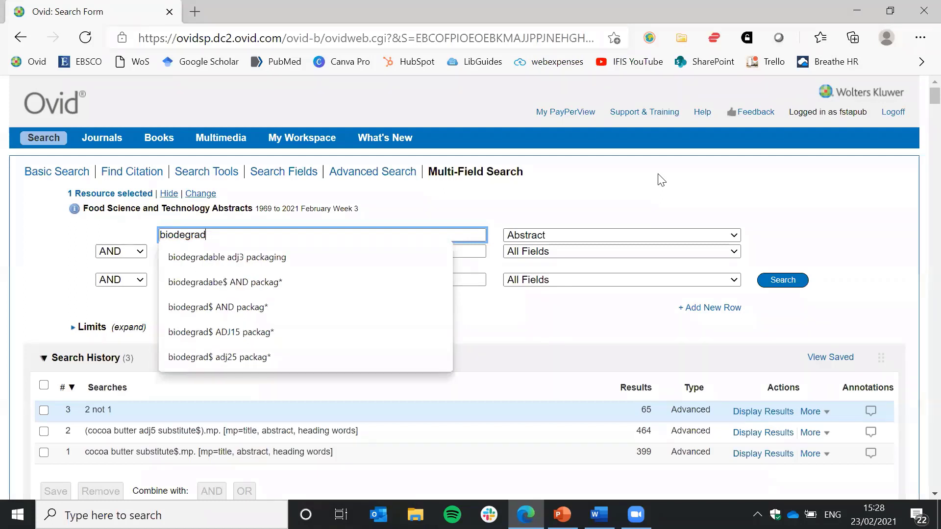
type("*")
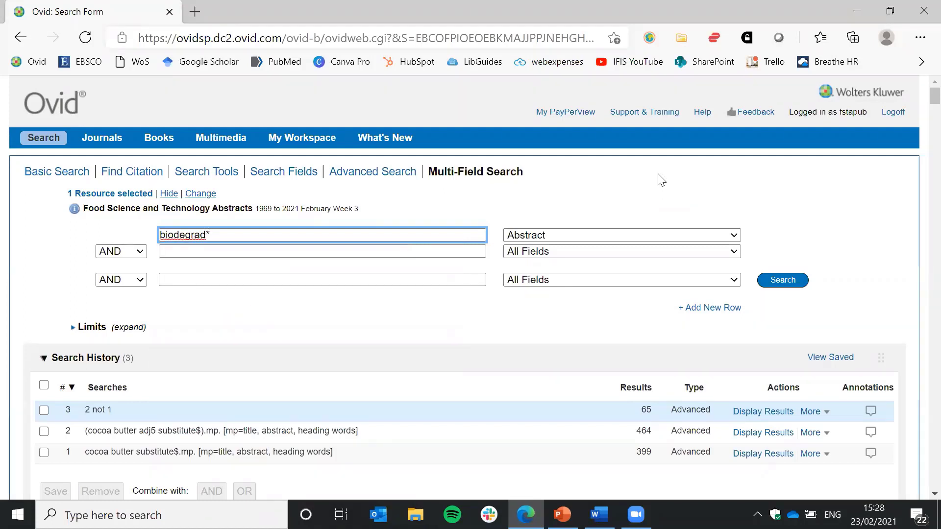
type(" adj5 film*")
Run the biodegrad* adj5 film* abstract search, yielding search 4 with 854 results.
left_click(792, 285)
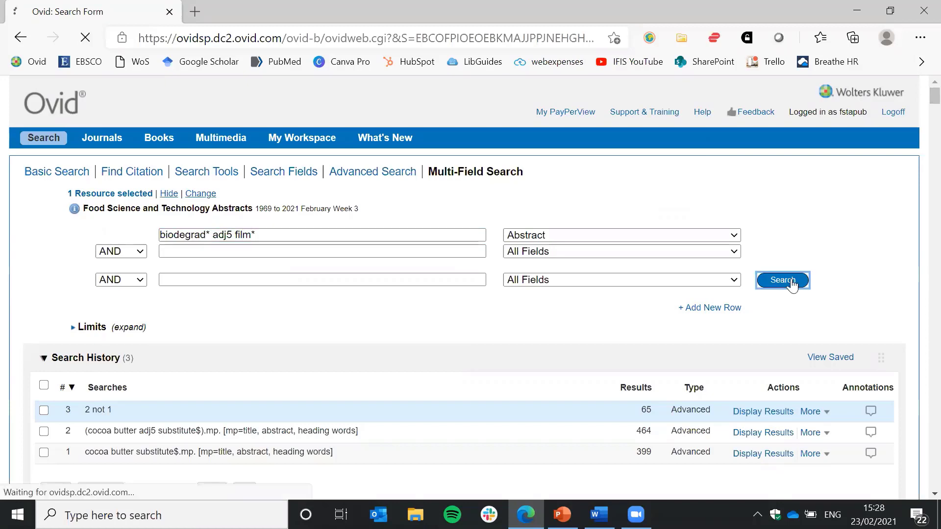
scroll(785, 299, "down", 1)
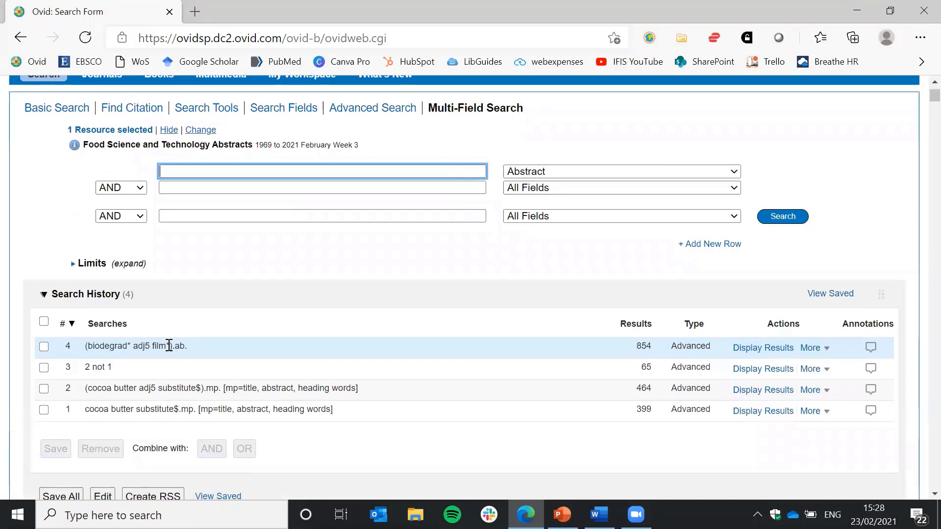
Reuse search 4's terms as 'biodegrad$ adj5 film$' and run it in Abstract, getting 854 results.
left_click_drag(169, 346, 87, 342)
key("ctrl+c")
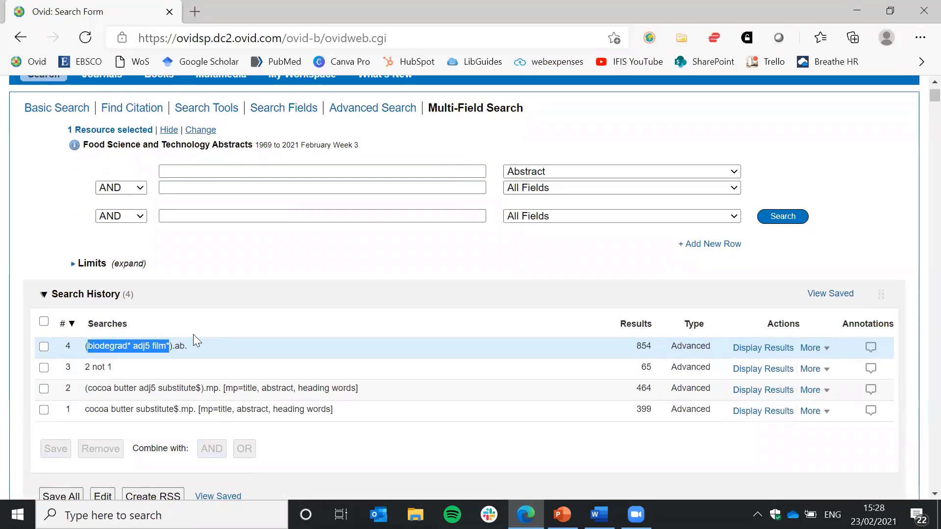
left_click(239, 171)
key("ctrl+v")
left_click(209, 171)
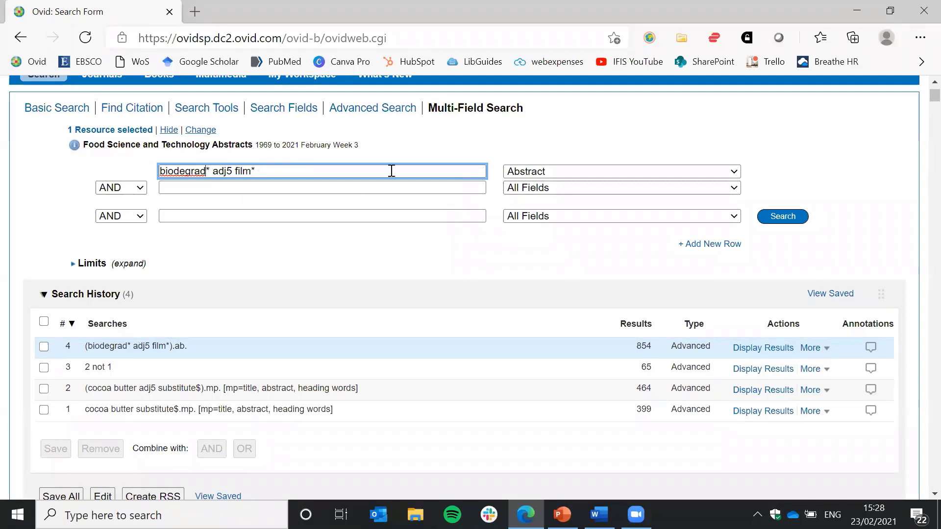
key("BackSpace")
type("$")
left_click(321, 172)
type("$")
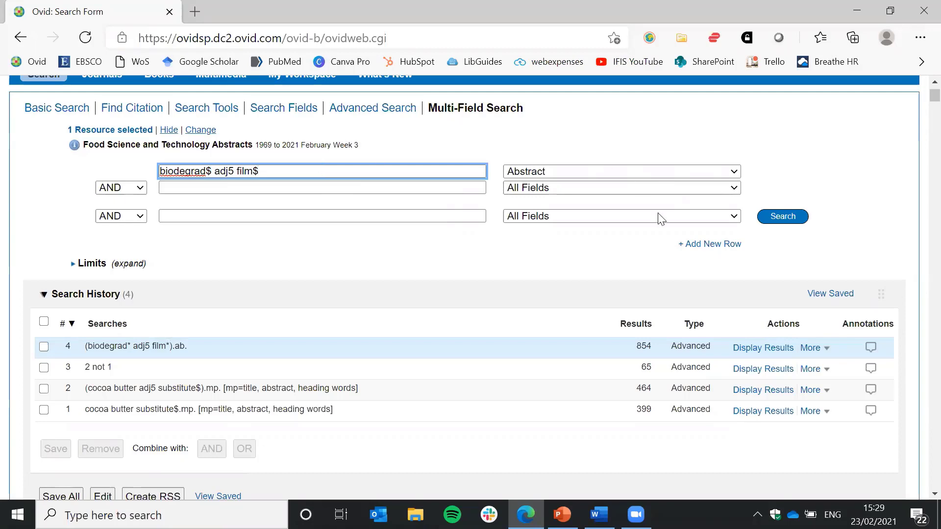
left_click(798, 216)
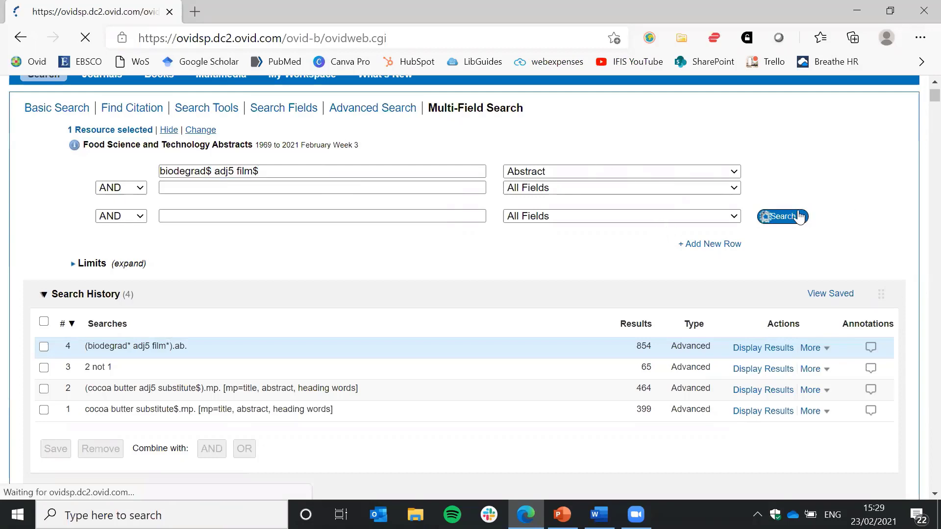
scroll(436, 281, "down", 2)
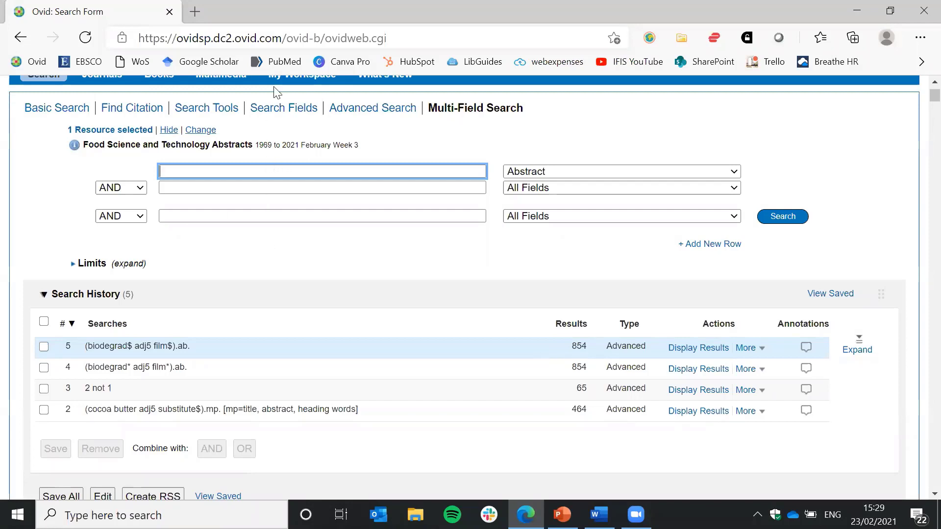
Open the Search Fields page for Food Science and Technology Abstracts.
left_click(286, 108)
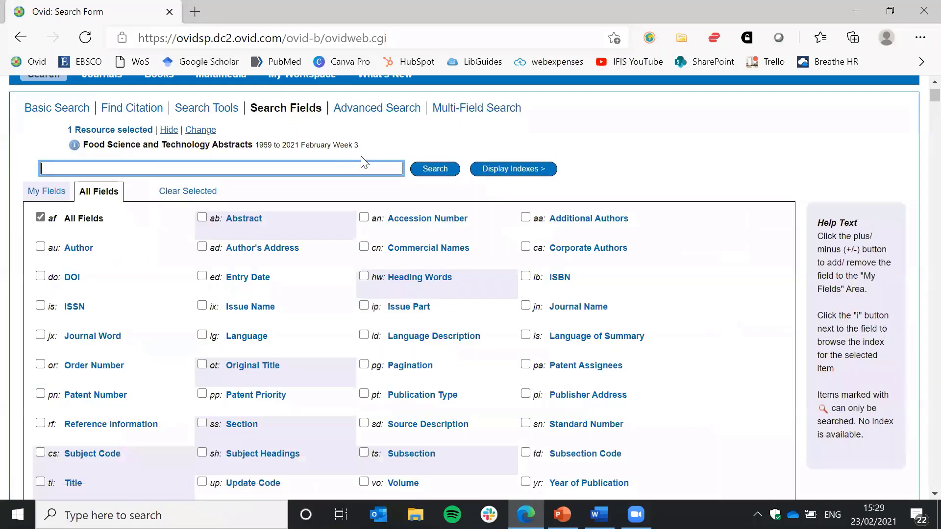
left_click(159, 170)
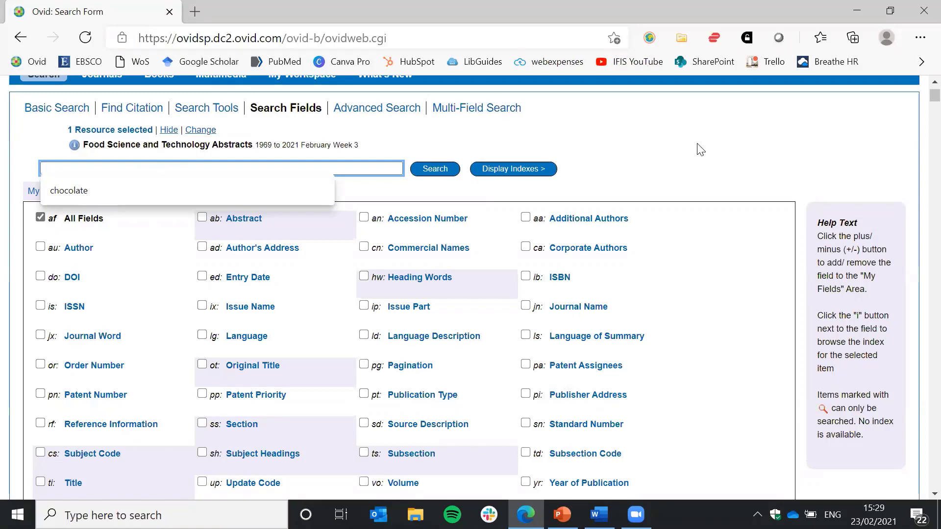
scroll(693, 156, "up", 2)
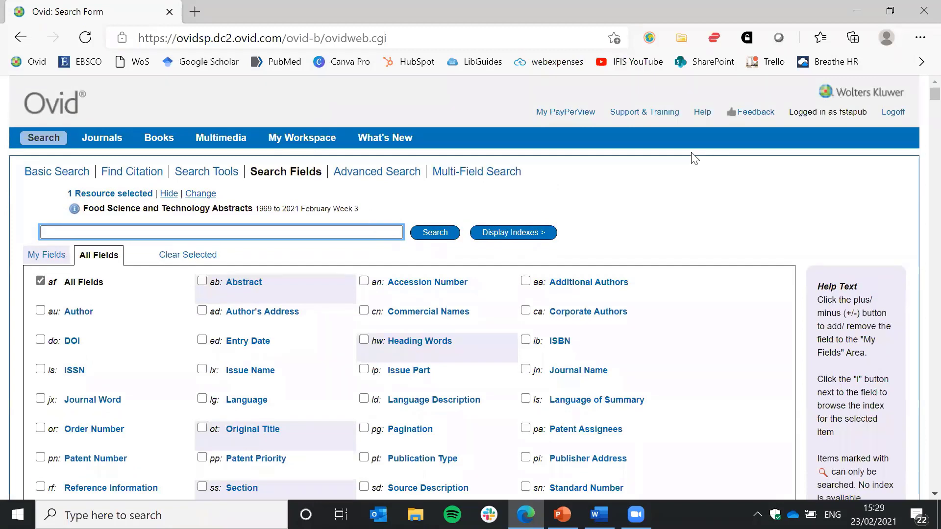